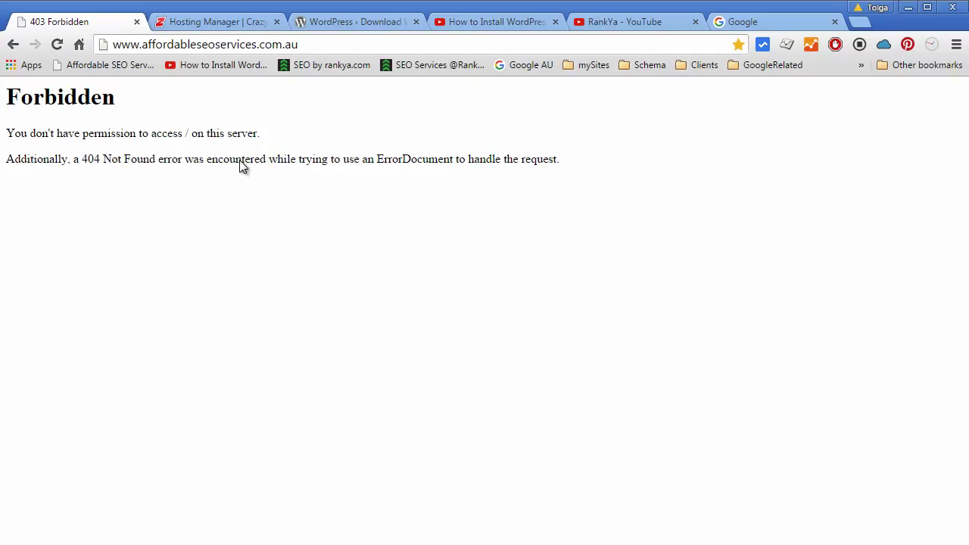
# Check the 403 Forbidden page and select the affordableseoservices.com.au domain in the address bar
pyautogui.moveTo(131, 157); pyautogui.dragTo(138, 158)
pyautogui.moveTo(141, 47); pyautogui.dragTo(319, 44)
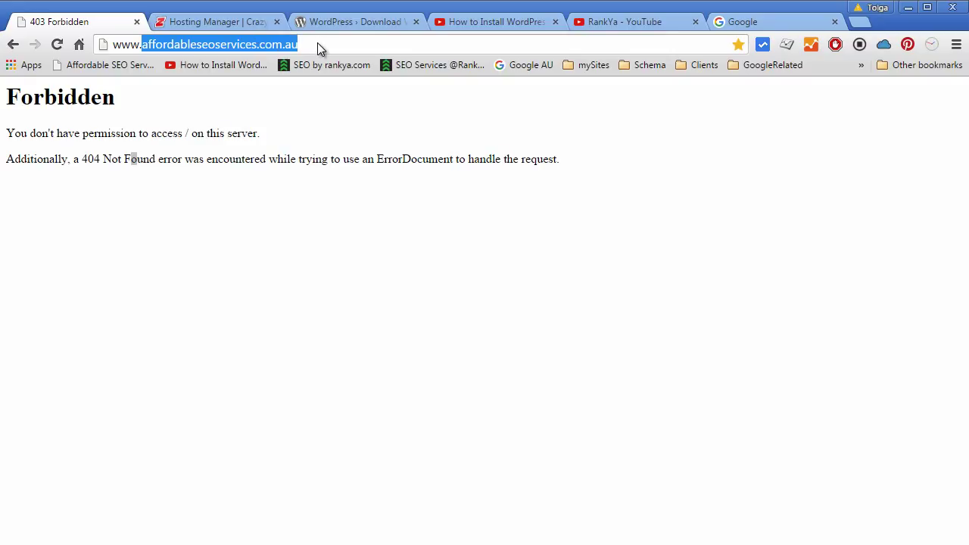
# Log in to the Crazy Domains hosting account with the saved credentials and view the dashboard
pyautogui.click(207, 27)
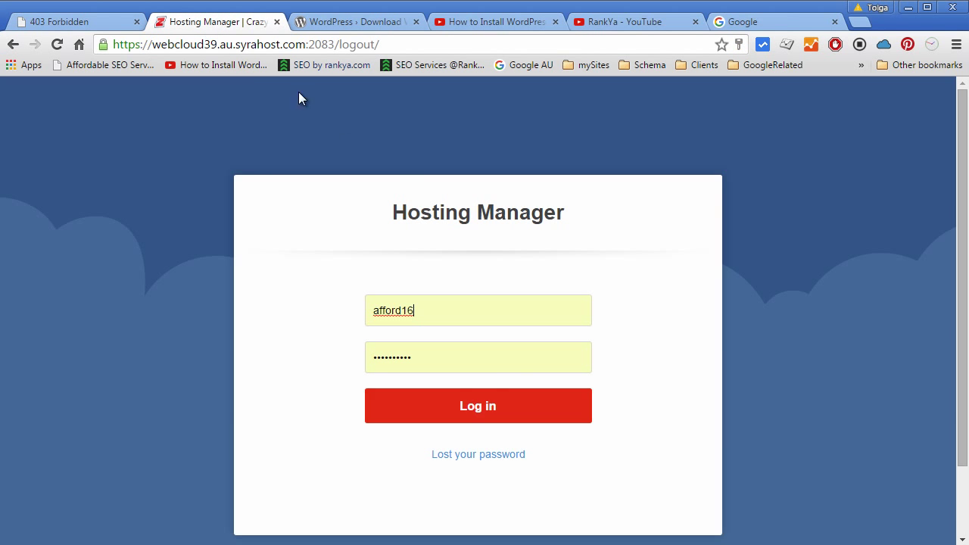
pyautogui.click(458, 405)
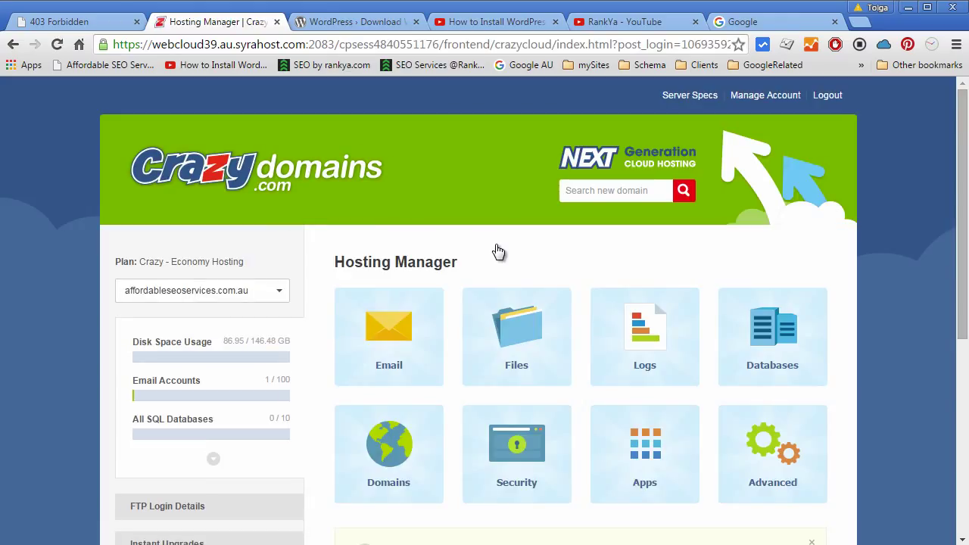
pyautogui.scroll(-1, 496, 244)
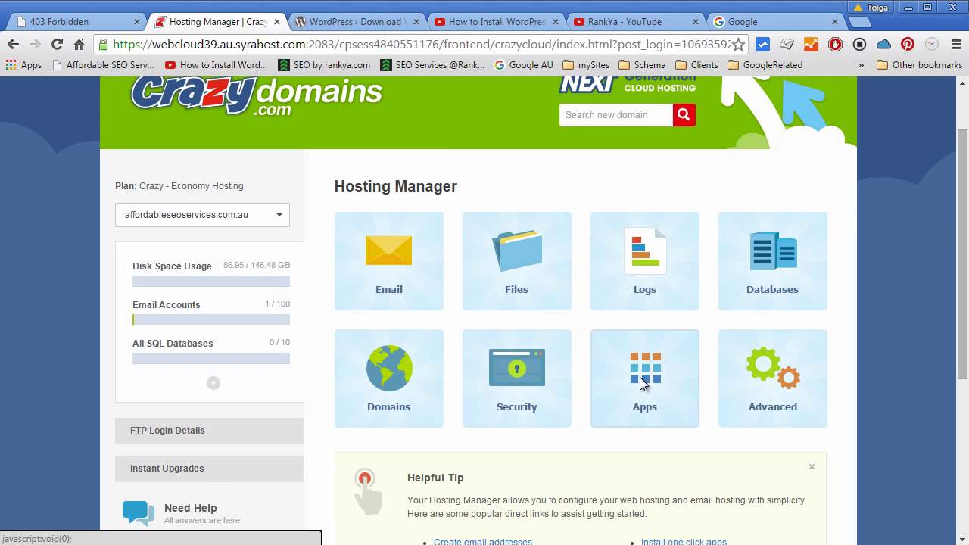
pyautogui.scroll(1, 439, 232)
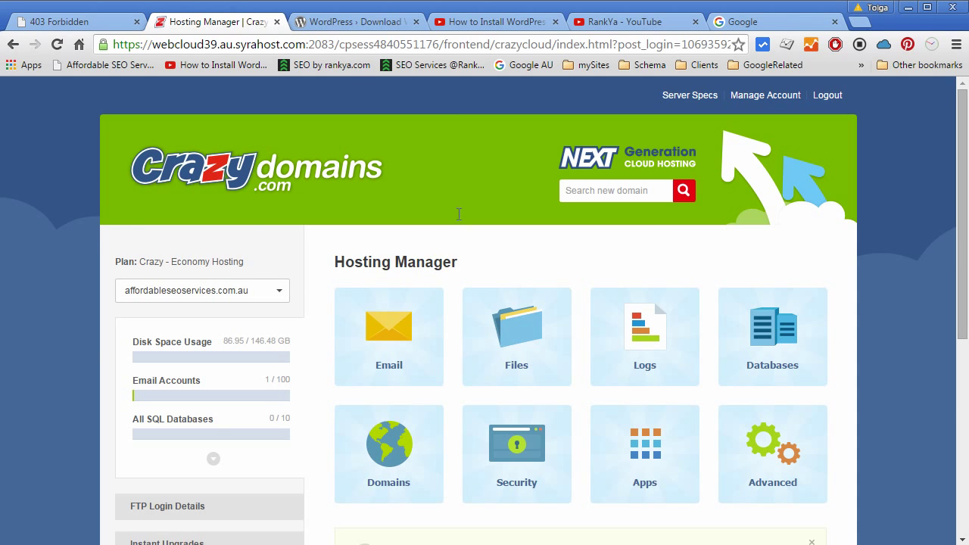
pyautogui.click(356, 27)
pyautogui.click(460, 355)
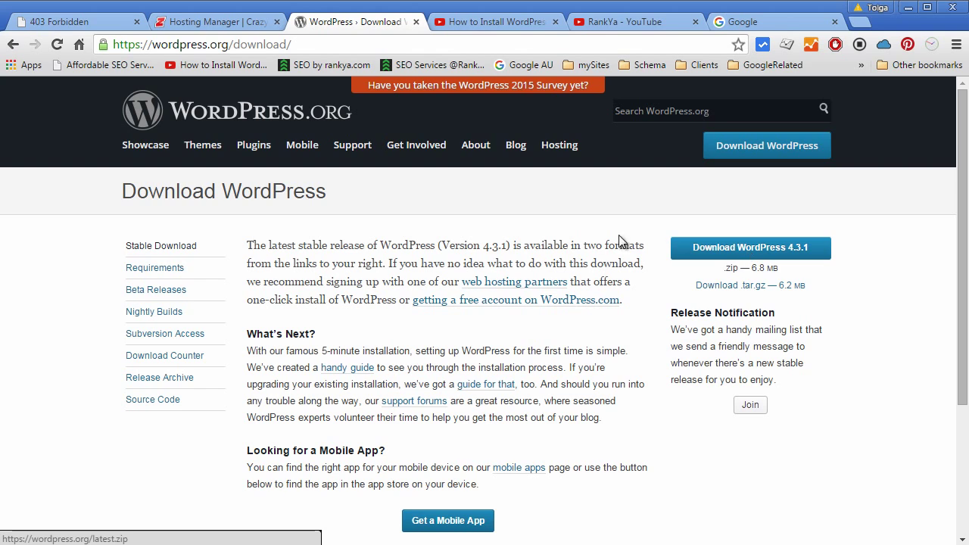
pyautogui.click(497, 23)
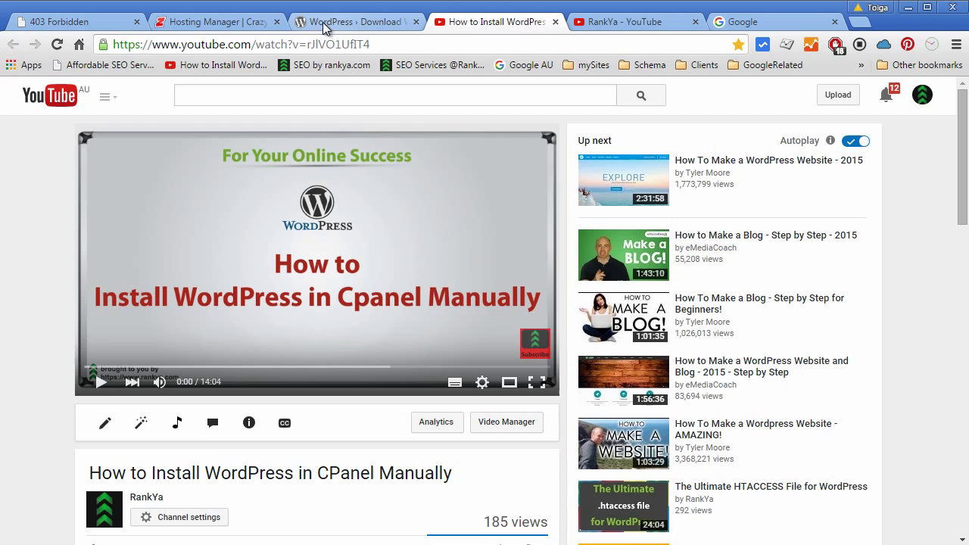
pyautogui.click(206, 23)
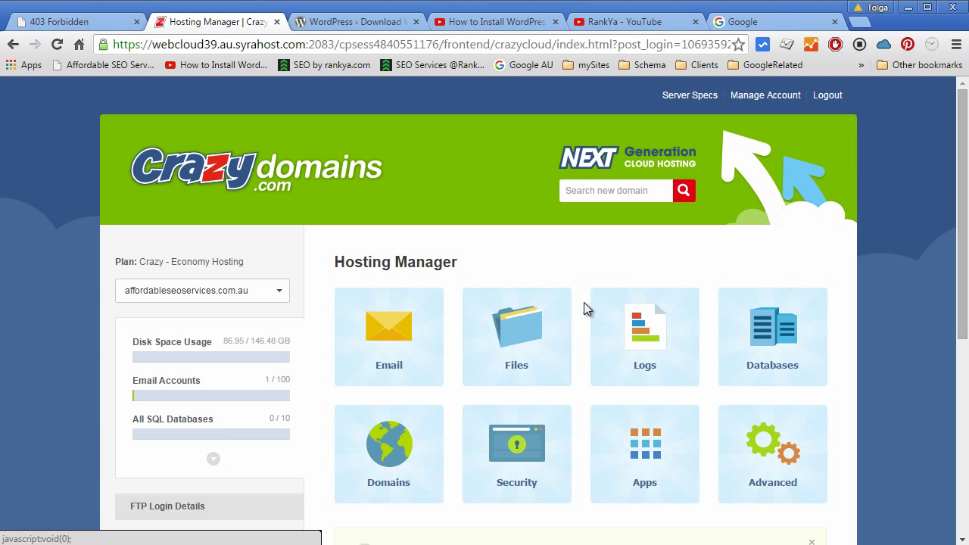
pyautogui.scroll(-1, 519, 258)
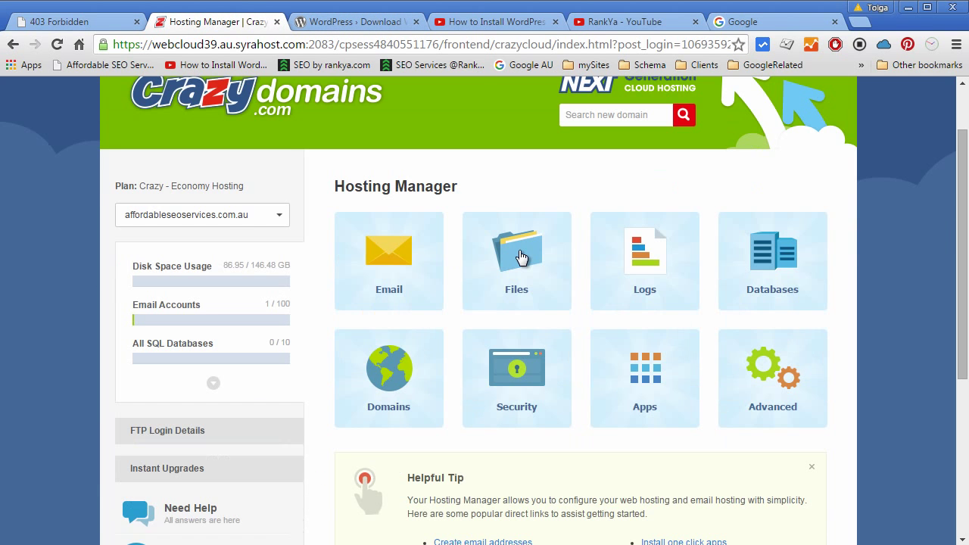
# Go to Apps > Installatron Applications Installer and open WordPress from the CMS list
pyautogui.click(660, 409)
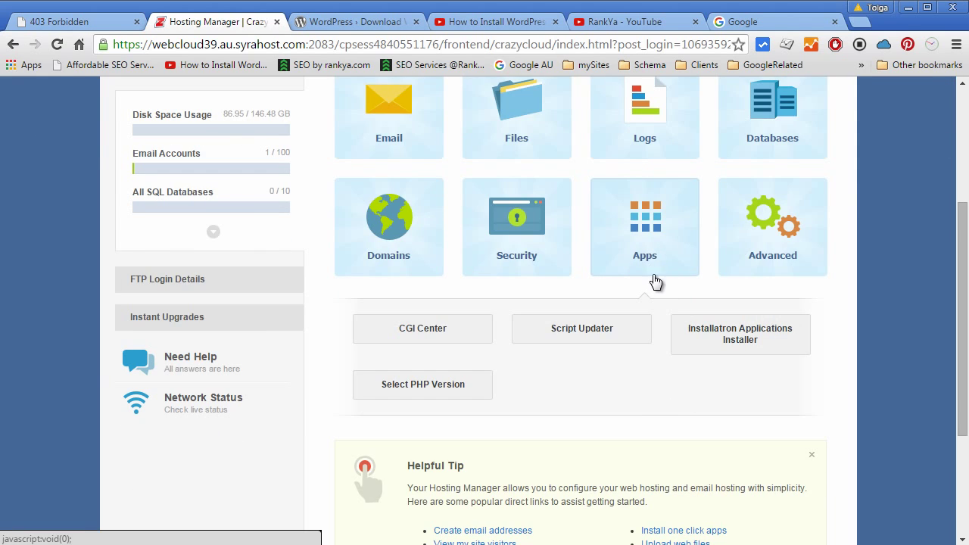
pyautogui.click(714, 331)
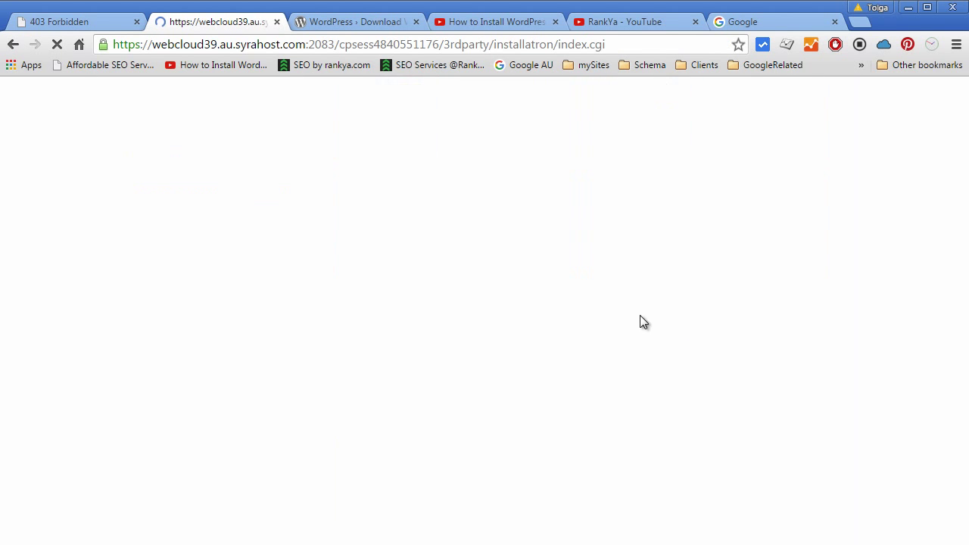
pyautogui.scroll(-12, 418, 333)
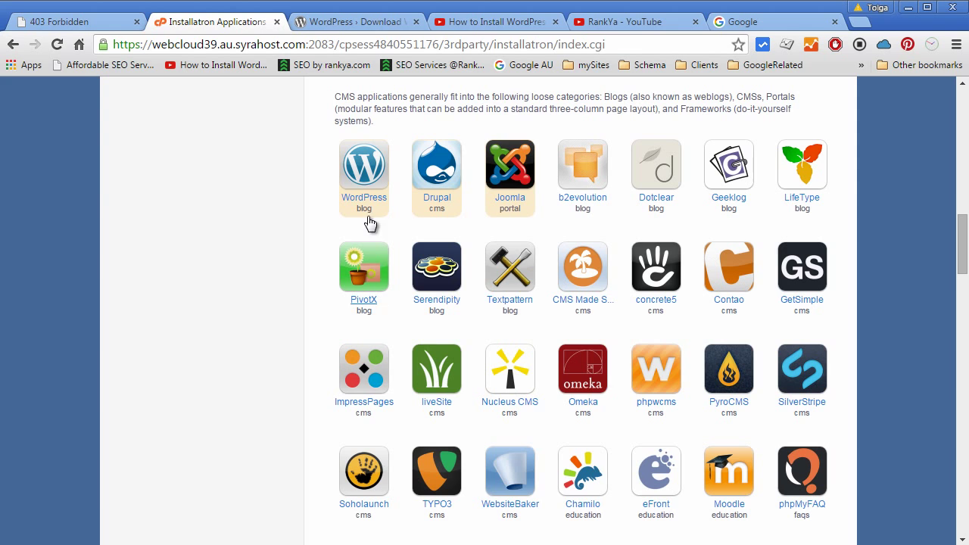
pyautogui.click(364, 202)
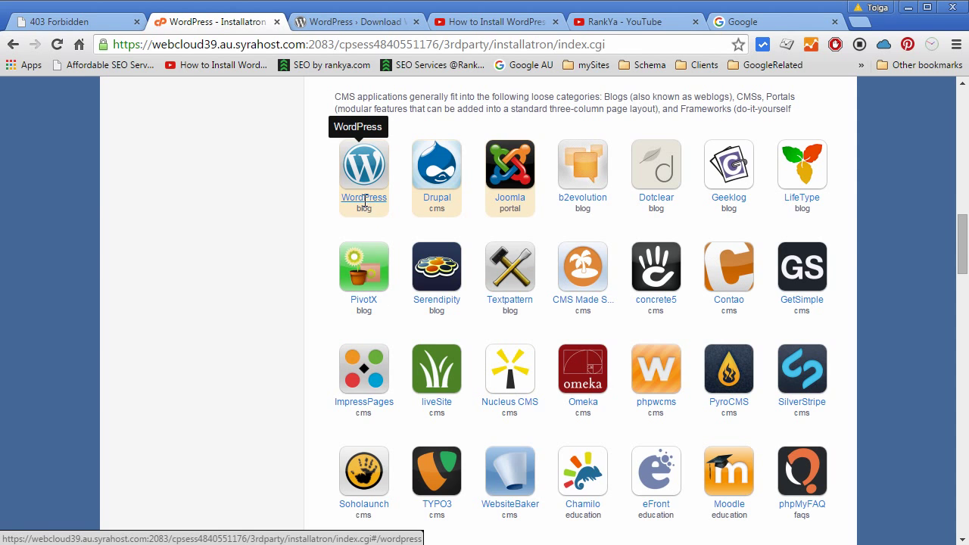
pyautogui.scroll(-4, 539, 304)
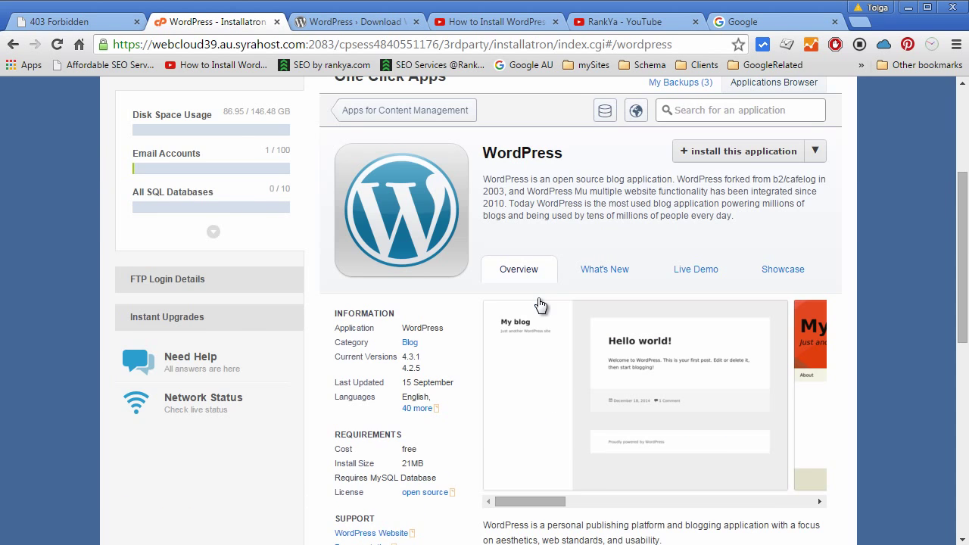
pyautogui.scroll(-1, 537, 301)
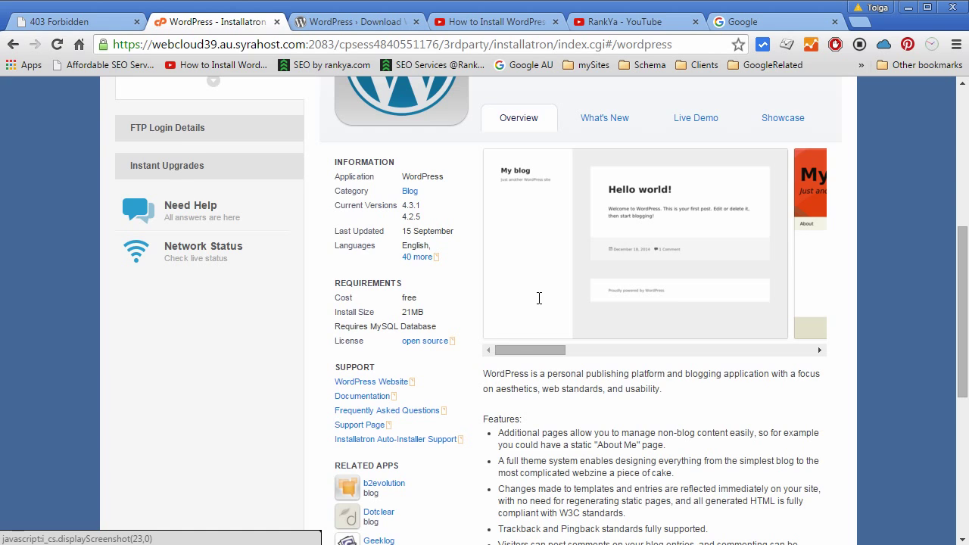
pyautogui.scroll(-2, 539, 299)
pyautogui.scroll(-2, 621, 379)
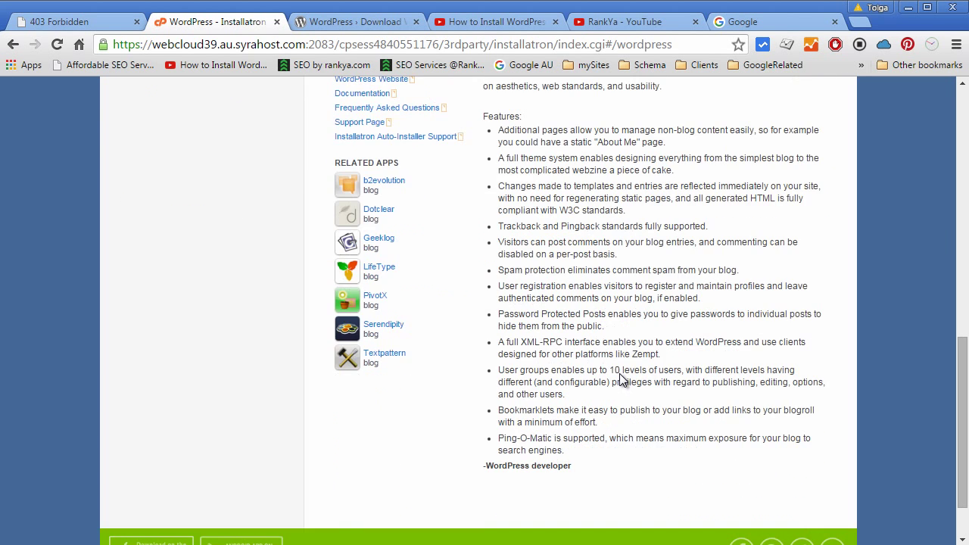
pyautogui.scroll(10, 619, 378)
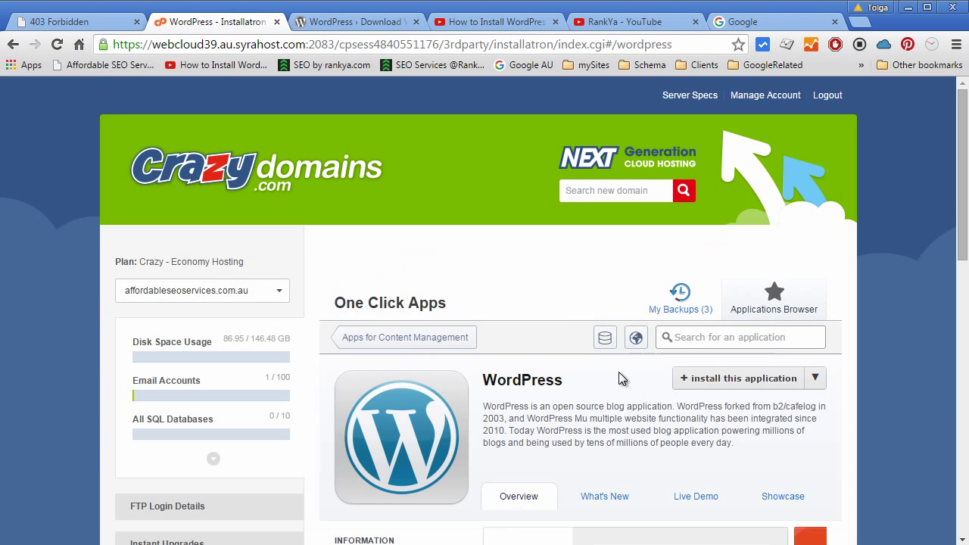
# Start a new WordPress install and clear 'blog' from Directory so it installs at the root
pyautogui.click(734, 380)
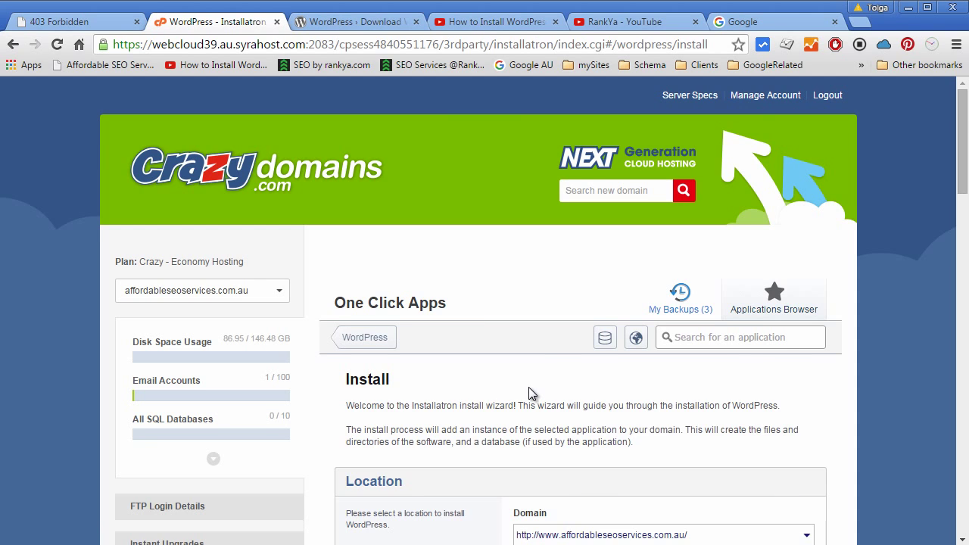
pyautogui.scroll(-2, 528, 387)
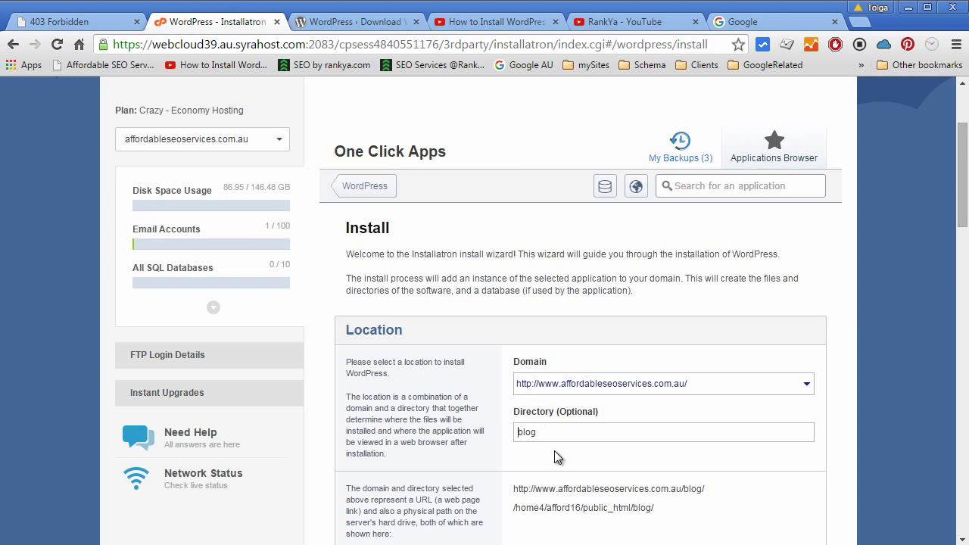
pyautogui.moveTo(564, 433); pyautogui.dragTo(496, 431)
pyautogui.press('BackSpace')
# Set WordPress updates to 'Do not automatically update'
pyautogui.scroll(-3, 494, 435)
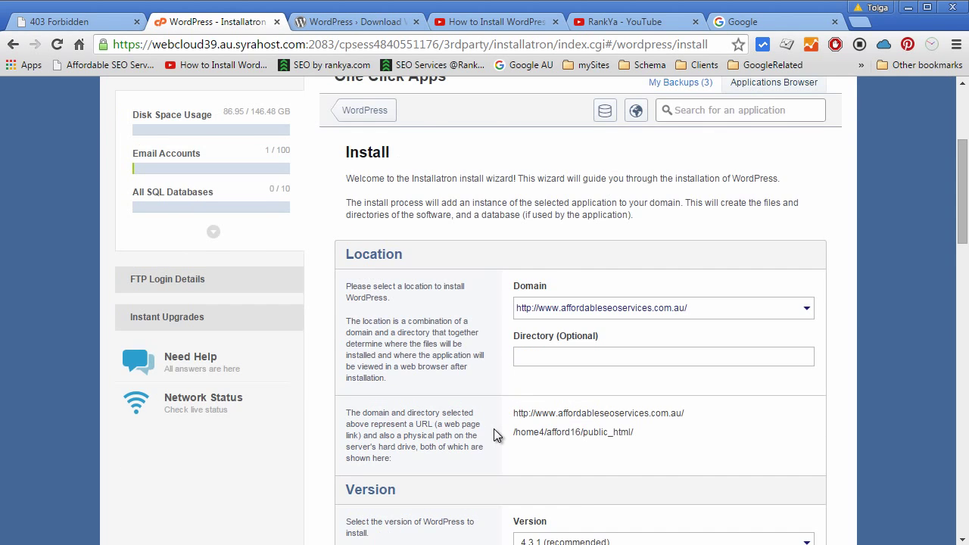
pyautogui.scroll(-1, 494, 428)
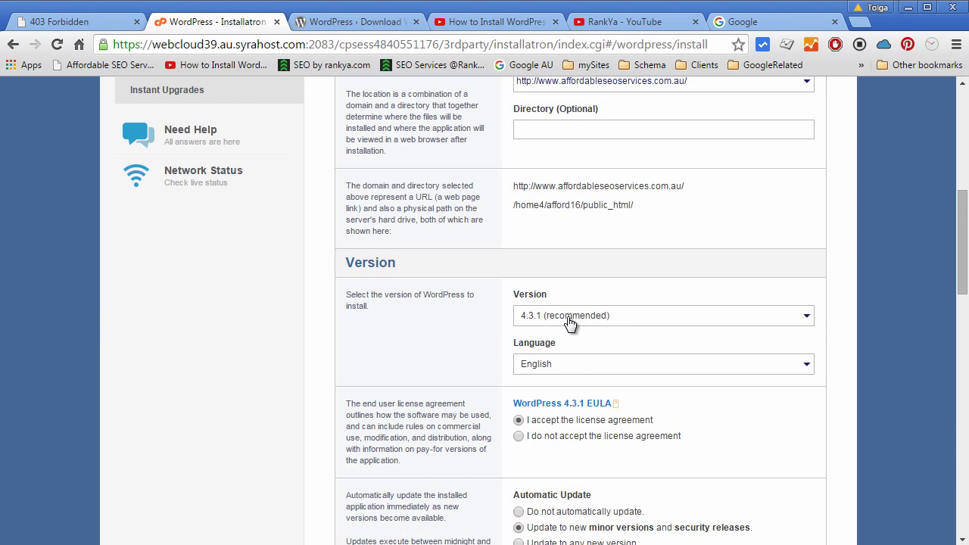
pyautogui.scroll(-2, 457, 351)
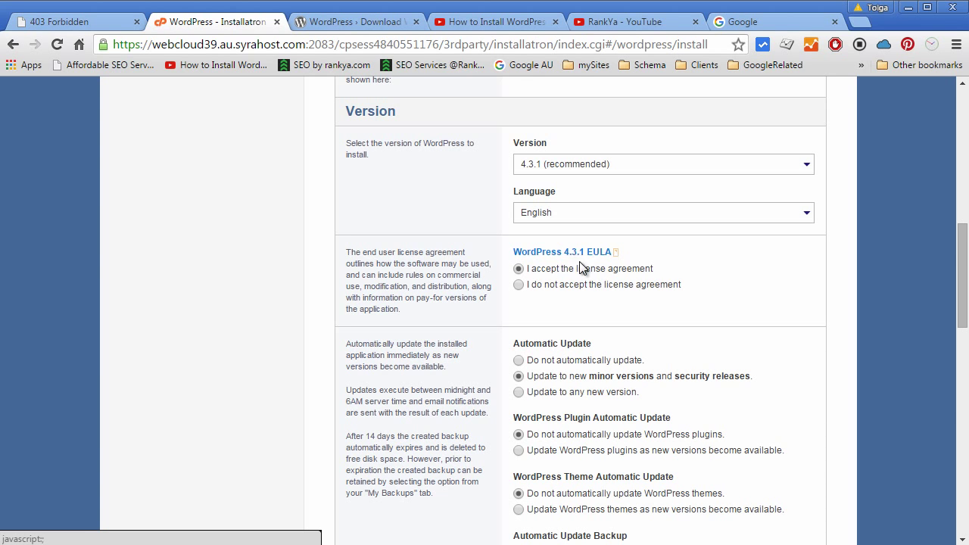
pyautogui.scroll(-2, 577, 242)
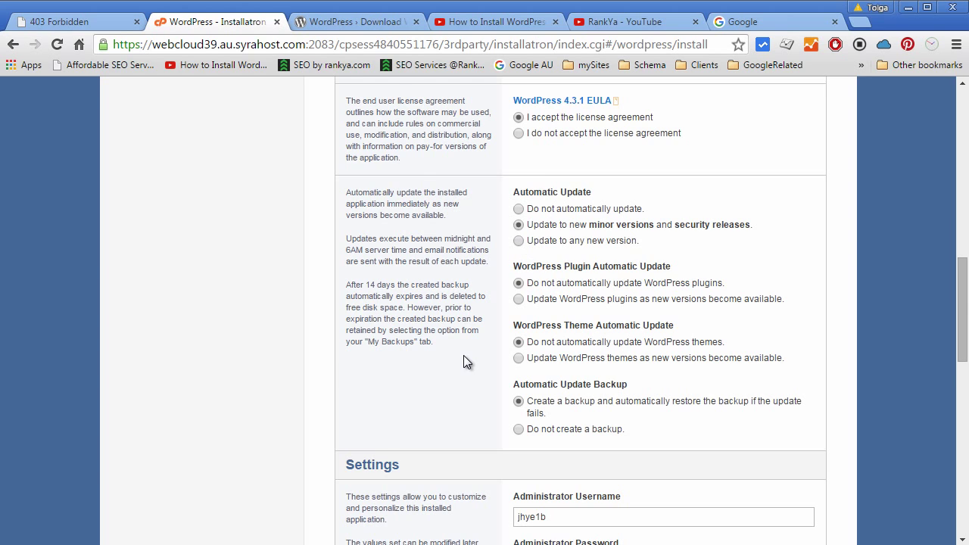
pyautogui.scroll(-1, 463, 360)
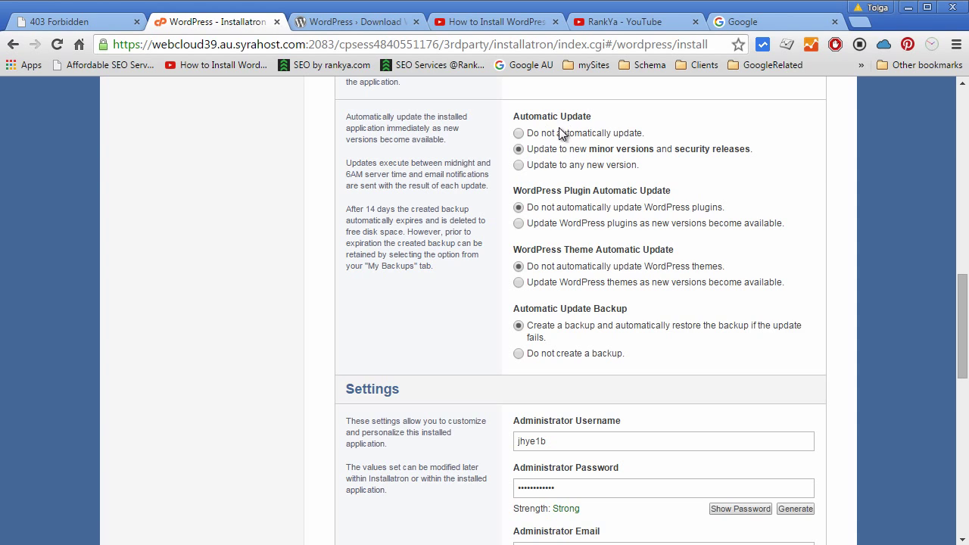
pyautogui.click(606, 133)
pyautogui.scroll(-1, 491, 235)
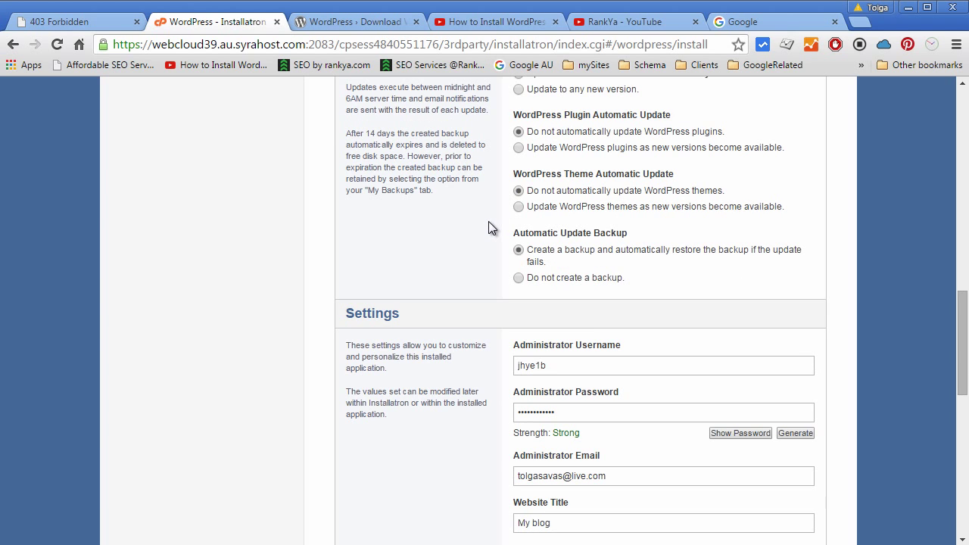
pyautogui.scroll(1, 486, 221)
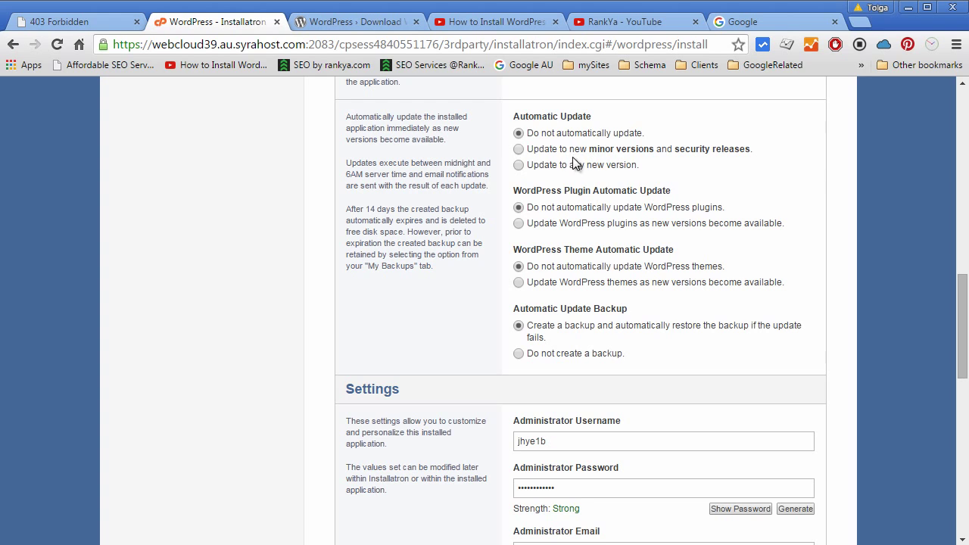
pyautogui.scroll(-2, 446, 274)
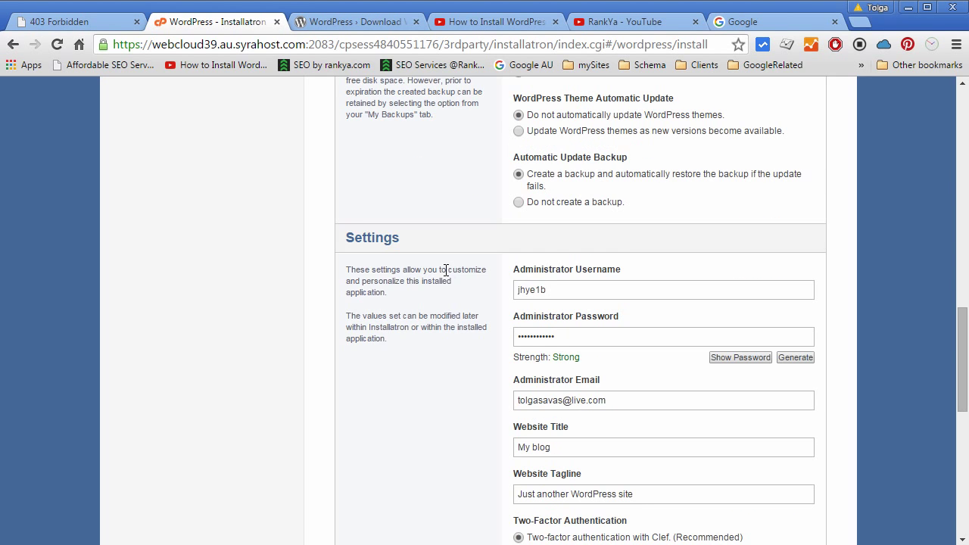
pyautogui.scroll(-1, 446, 270)
pyautogui.moveTo(570, 214); pyautogui.dragTo(477, 216)
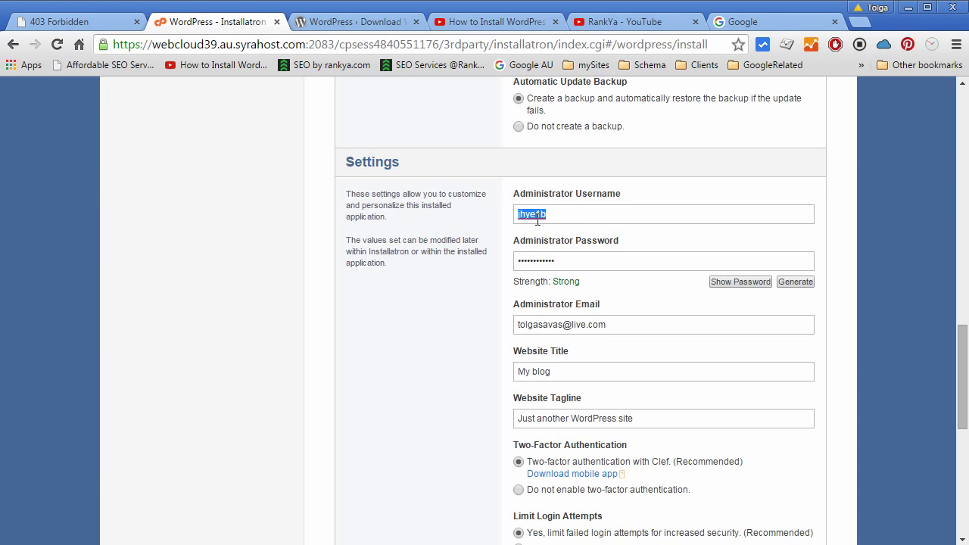
pyautogui.press('Tab')
pyautogui.moveTo(545, 214); pyautogui.dragTo(447, 212)
pyautogui.moveTo(554, 215); pyautogui.dragTo(491, 214)
pyautogui.click(575, 217)
# Copy the administrator username into the Notepad note after 'User name:'
pyautogui.rightClick(523, 216)
pyautogui.click(557, 355)
pyautogui.hotkey('alt', 'Tab')
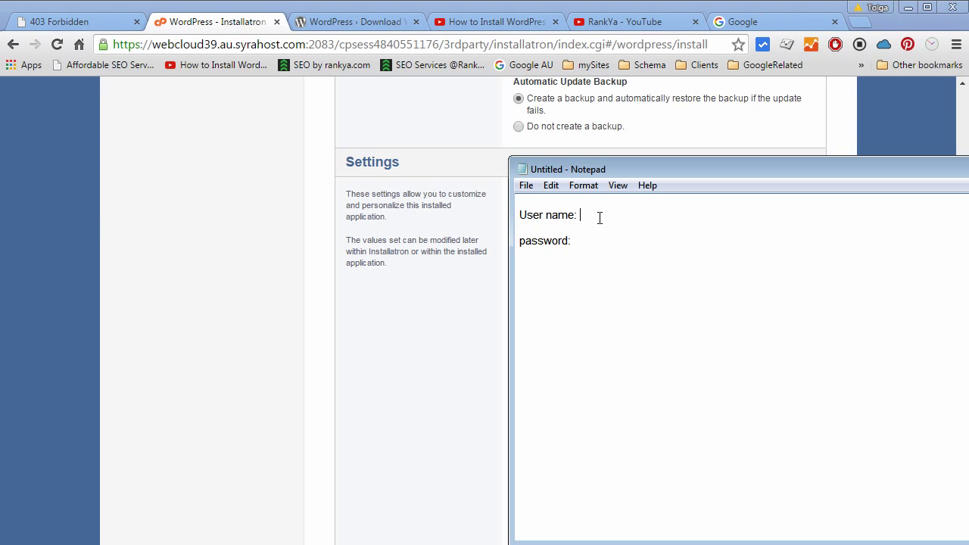
pyautogui.hotkey('ctrl', 'v')
pyautogui.hotkey('alt', 'Tab')
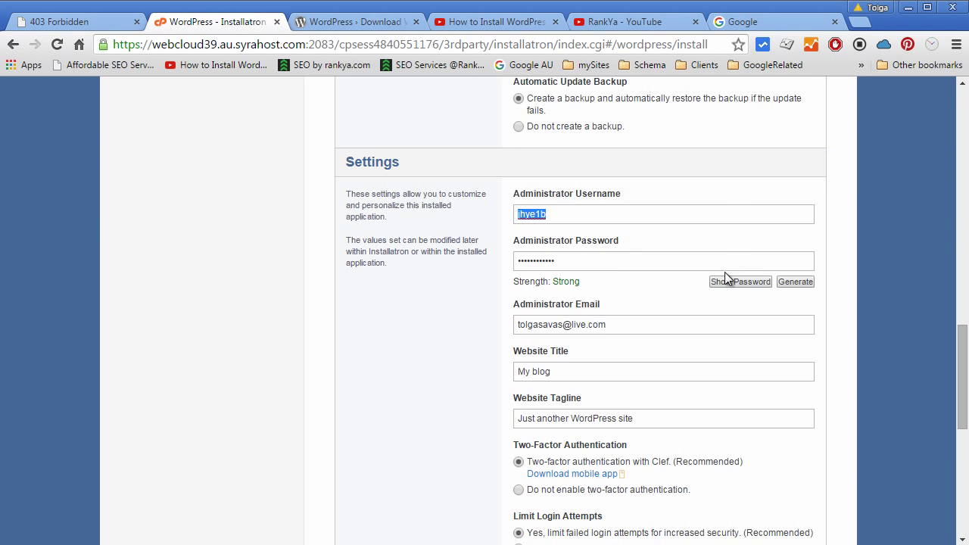
# Reveal and copy the administrator password into the Notepad note, then return to Installatron
pyautogui.click(739, 282)
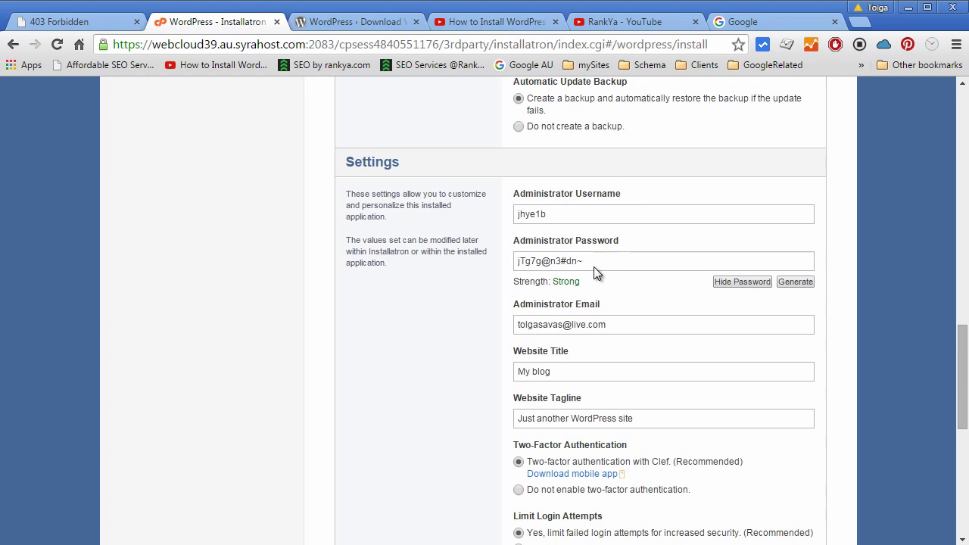
pyautogui.tripleClick(520, 267)
pyautogui.rightClick(539, 267)
pyautogui.click(569, 335)
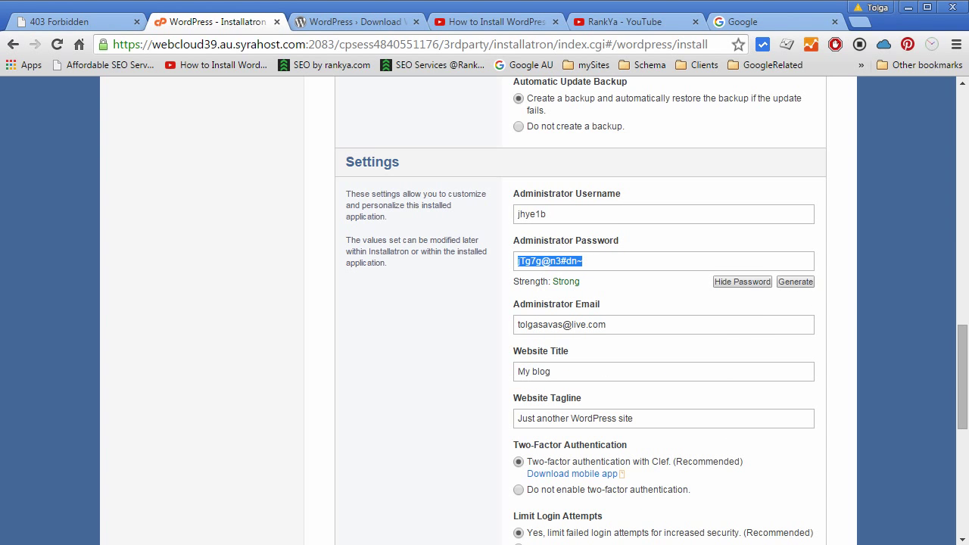
pyautogui.hotkey('alt', 'Tab')
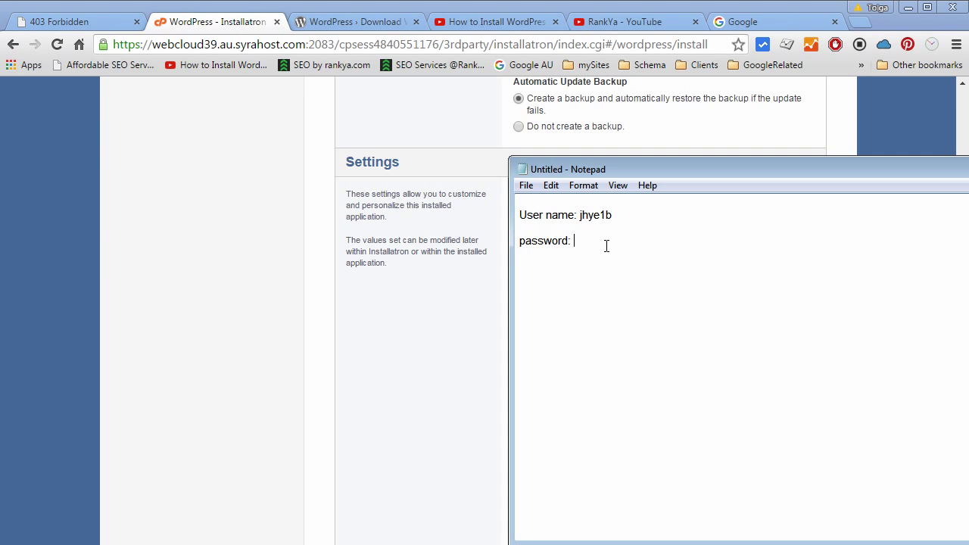
pyautogui.hotkey('ctrl', 'v')
pyautogui.moveTo(656, 240); pyautogui.dragTo(515, 214)
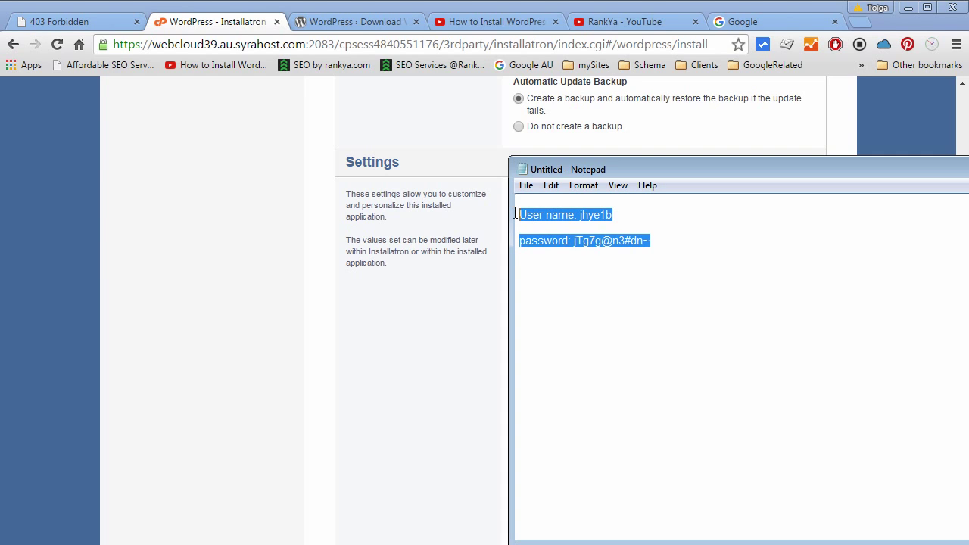
pyautogui.click(589, 241)
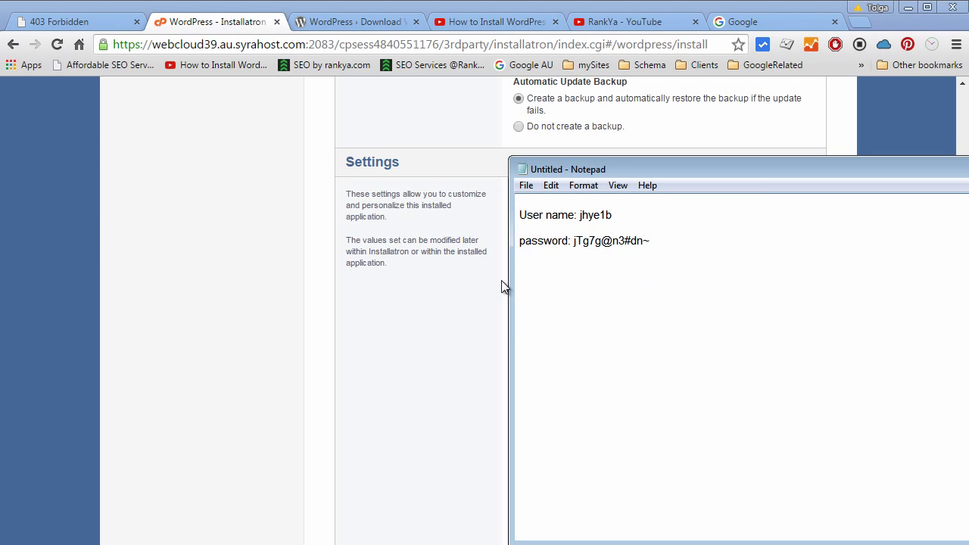
pyautogui.click(445, 363)
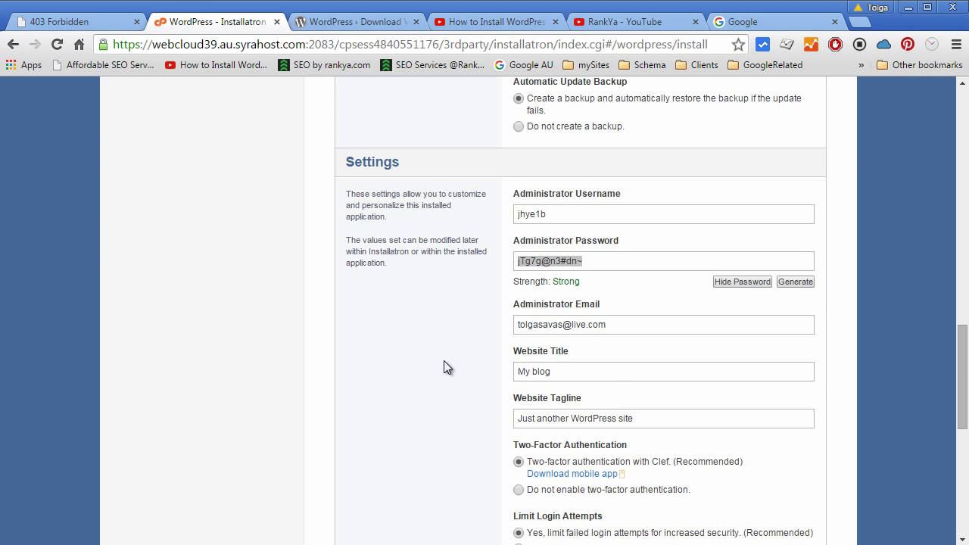
# Replace Website Title 'My blog' with 'Affordable SEO Service' and delete the Website Tagline text
pyautogui.scroll(-2, 568, 371)
pyautogui.moveTo(569, 228); pyautogui.dragTo(505, 226)
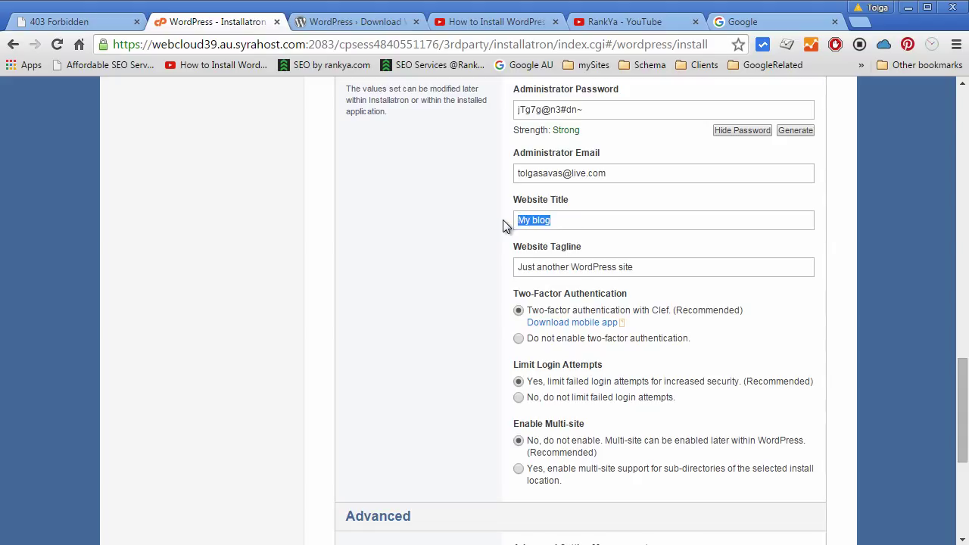
pyautogui.write('Affordable SEO Services')
pyautogui.tripleClick(643, 268)
pyautogui.press('BackSpace')
pyautogui.scroll(-2, 621, 324)
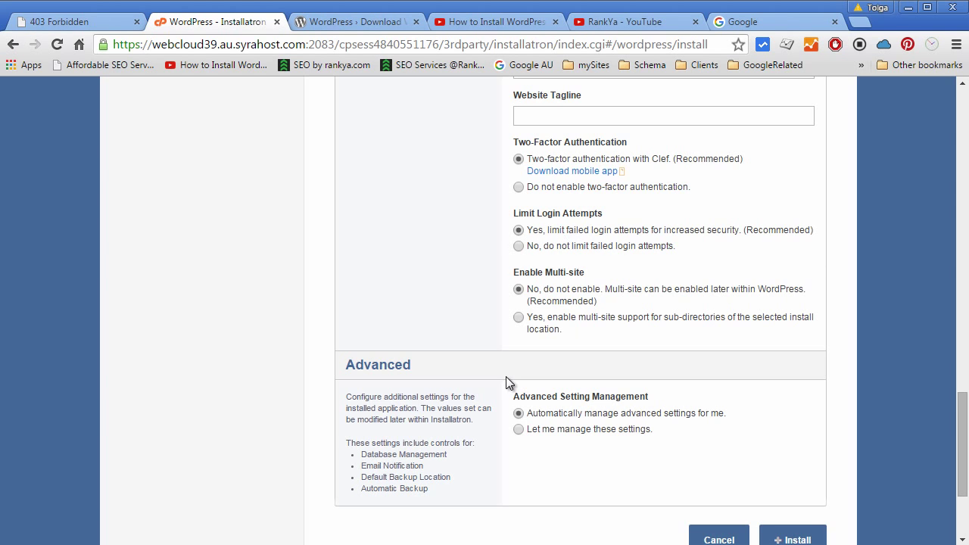
pyautogui.scroll(-1, 506, 381)
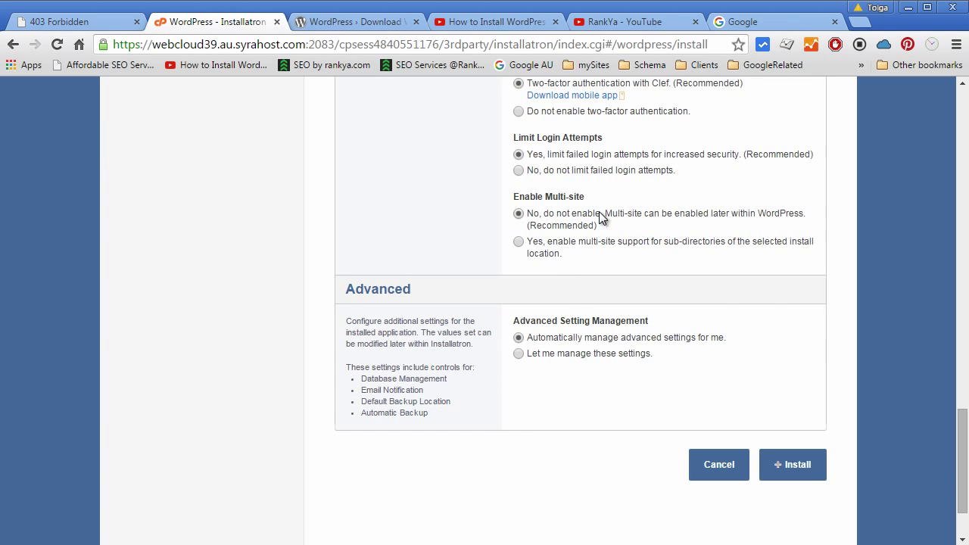
pyautogui.click(750, 21)
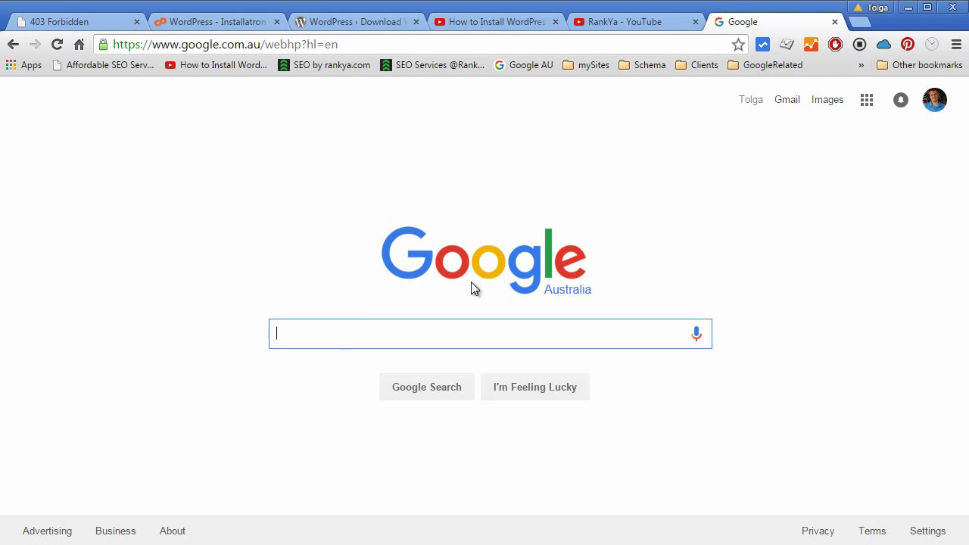
pyautogui.click(240, 22)
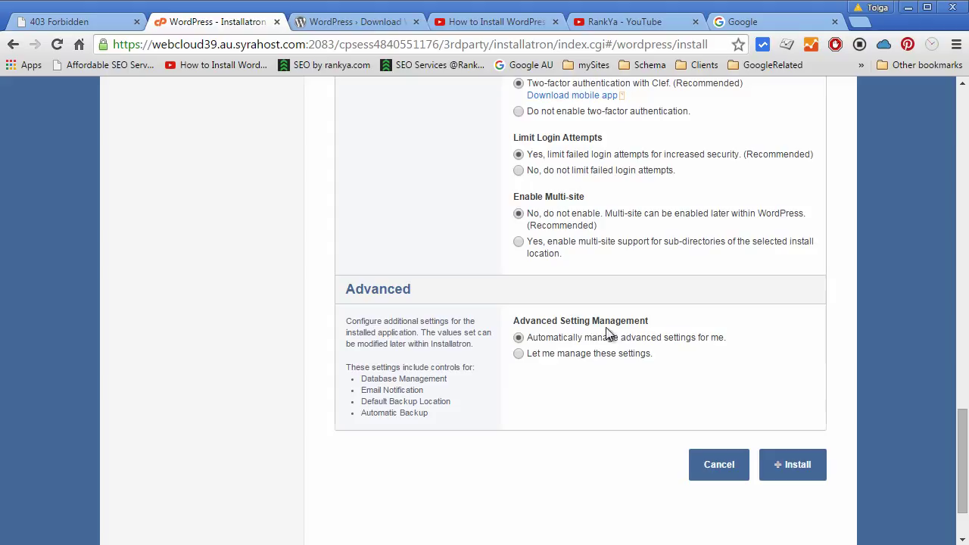
# Choose 'Let me manage these settings' and set Automatic Backup to 1 daily + 1 weekly + 1 monthly
pyautogui.click(518, 353)
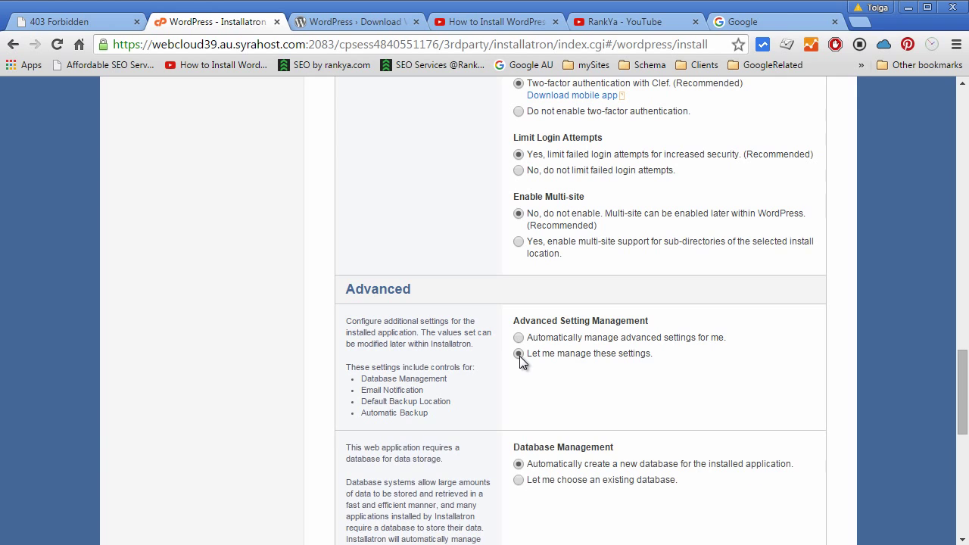
pyautogui.scroll(-1, 544, 331)
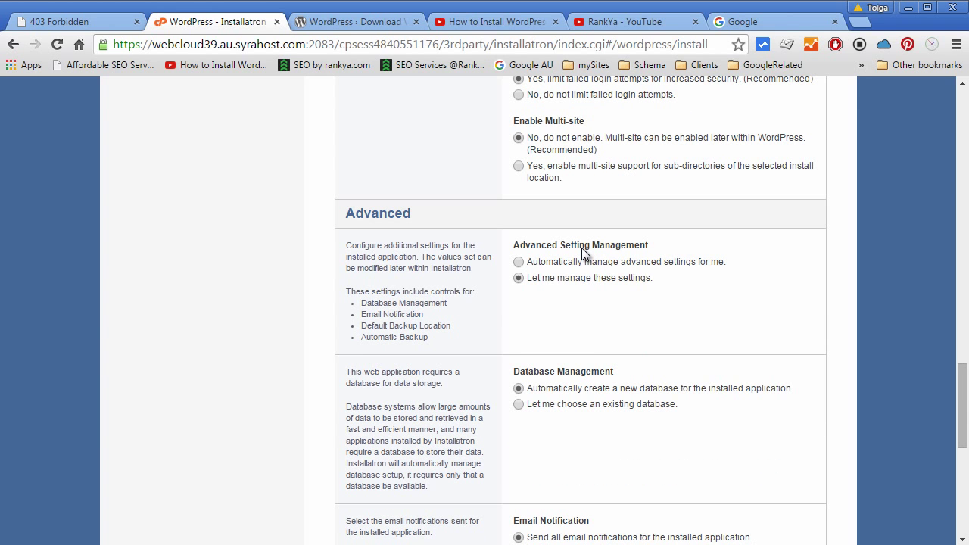
pyautogui.scroll(-2, 554, 242)
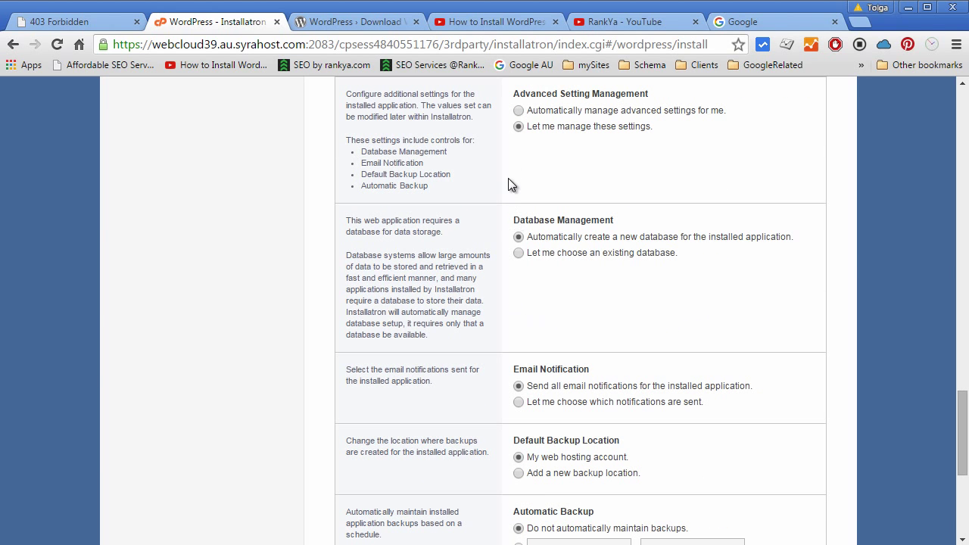
pyautogui.scroll(-2, 505, 331)
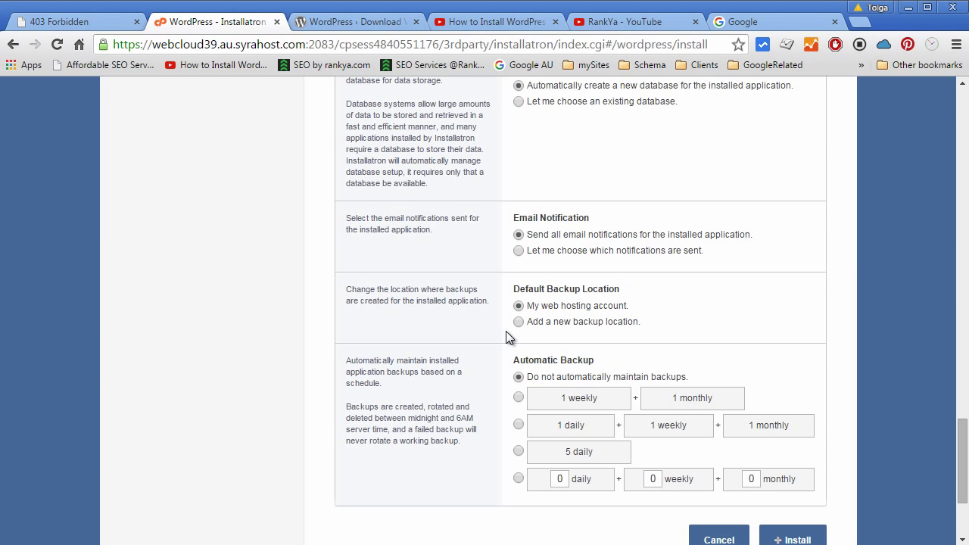
pyautogui.scroll(2, 508, 332)
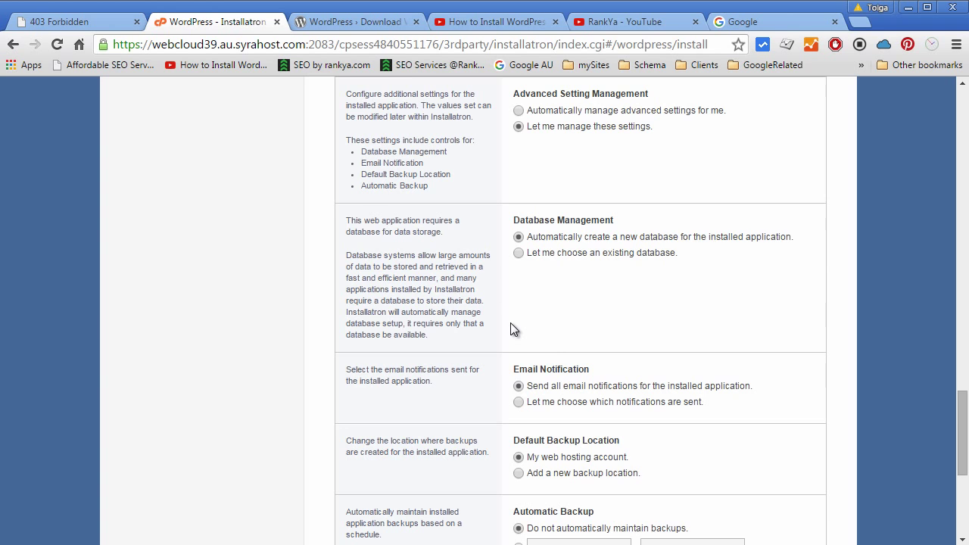
pyautogui.scroll(-4, 488, 338)
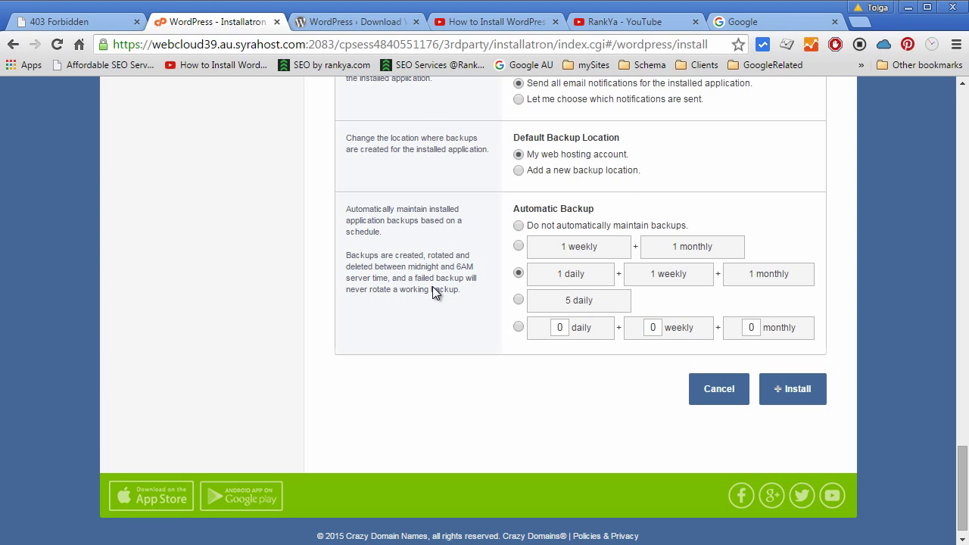
pyautogui.scroll(3, 433, 289)
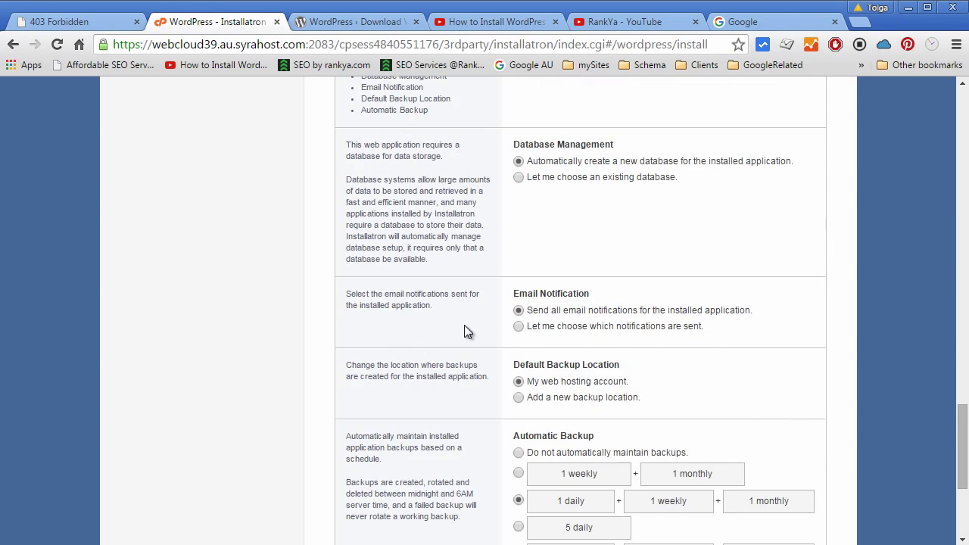
pyautogui.scroll(-2, 477, 322)
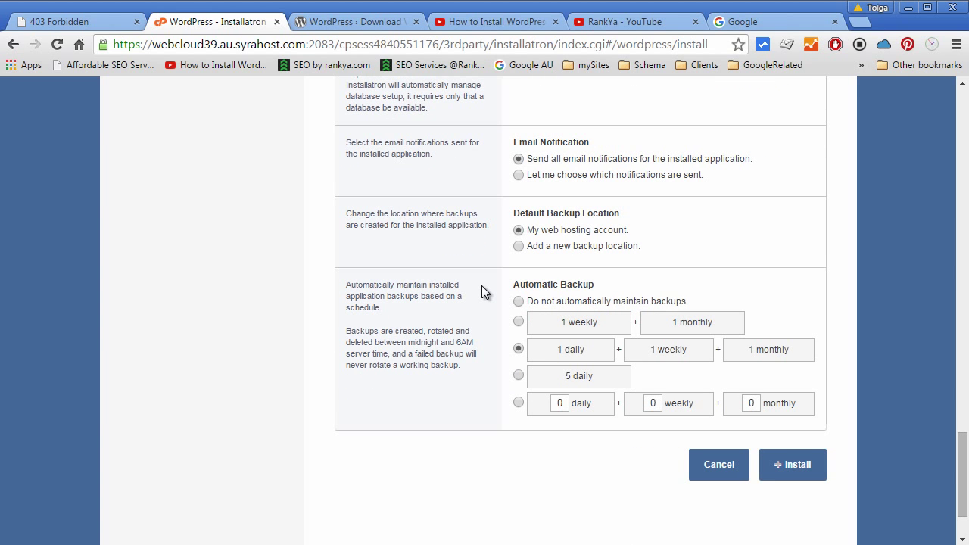
pyautogui.click(518, 247)
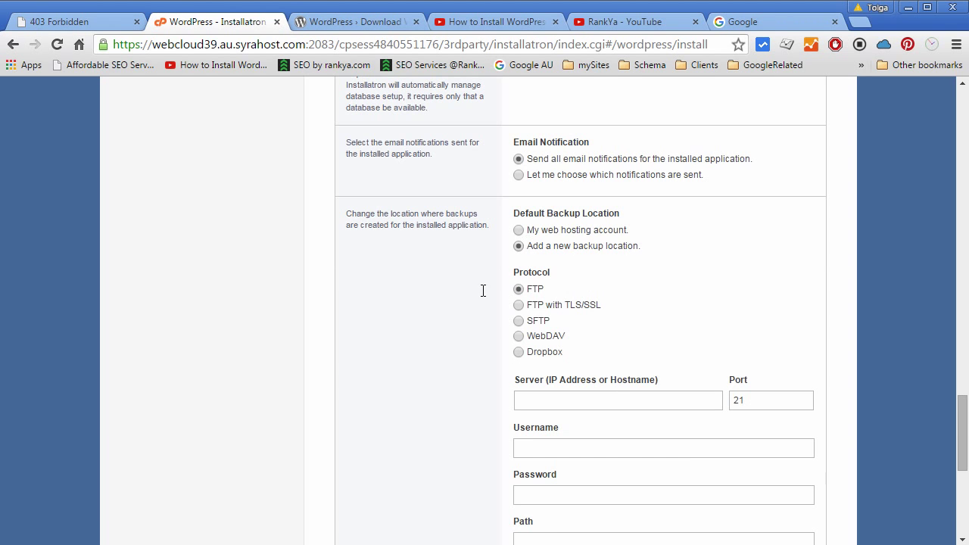
pyautogui.scroll(-1, 528, 379)
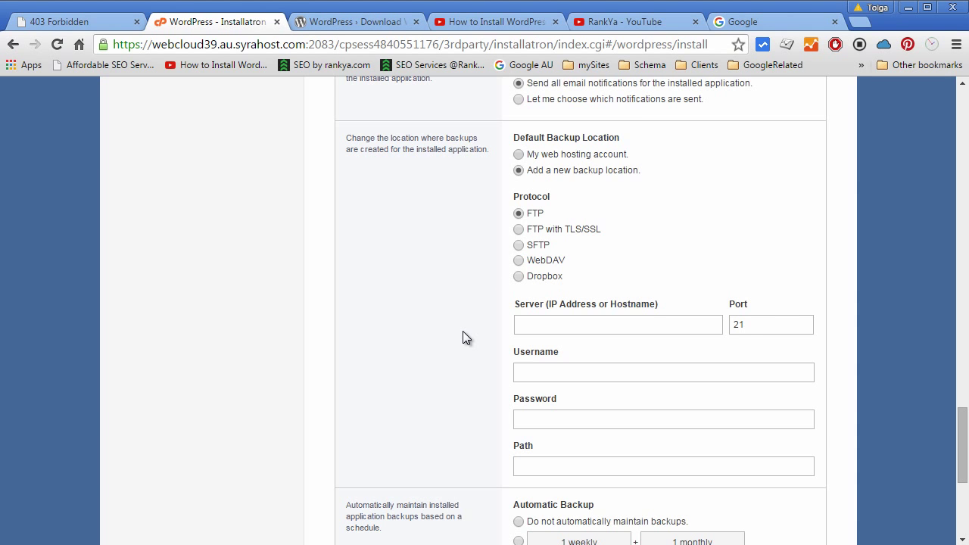
pyautogui.click(575, 155)
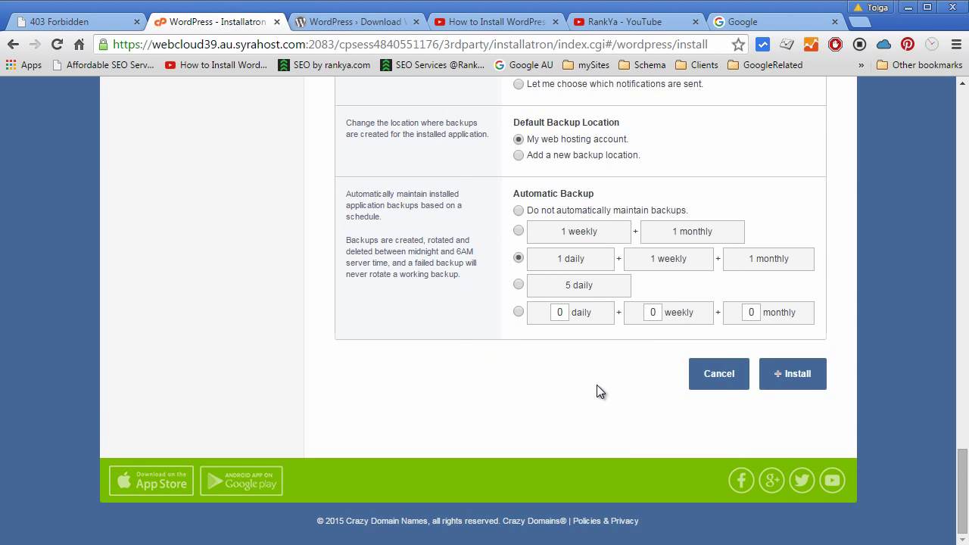
pyautogui.scroll(6, 598, 383)
pyautogui.scroll(3, 592, 381)
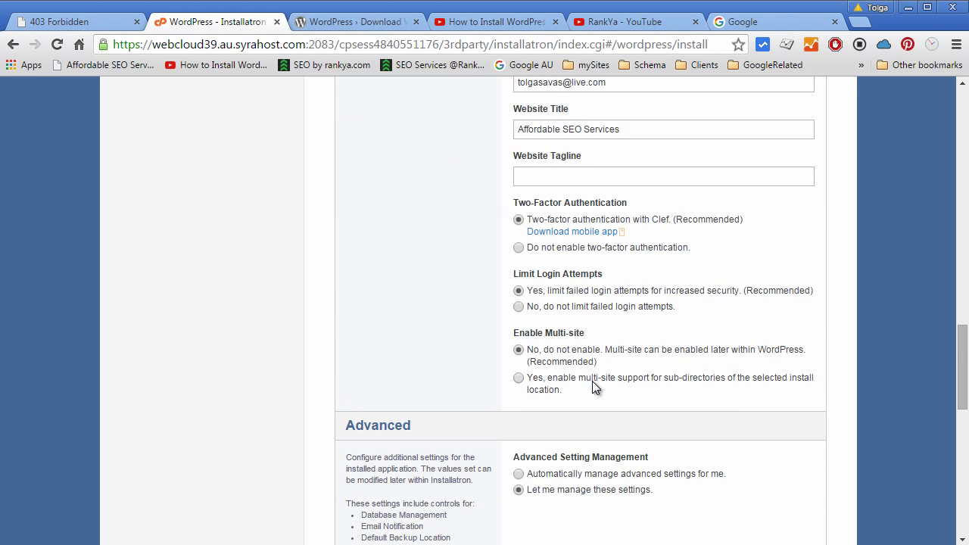
pyautogui.scroll(2, 466, 351)
pyautogui.scroll(4, 466, 351)
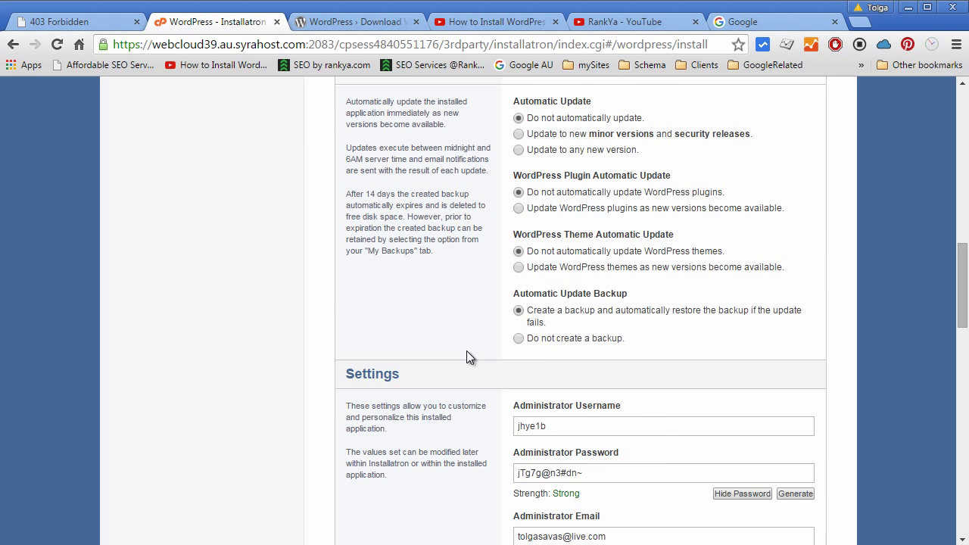
pyautogui.scroll(-1, 466, 351)
pyautogui.scroll(-10, 466, 350)
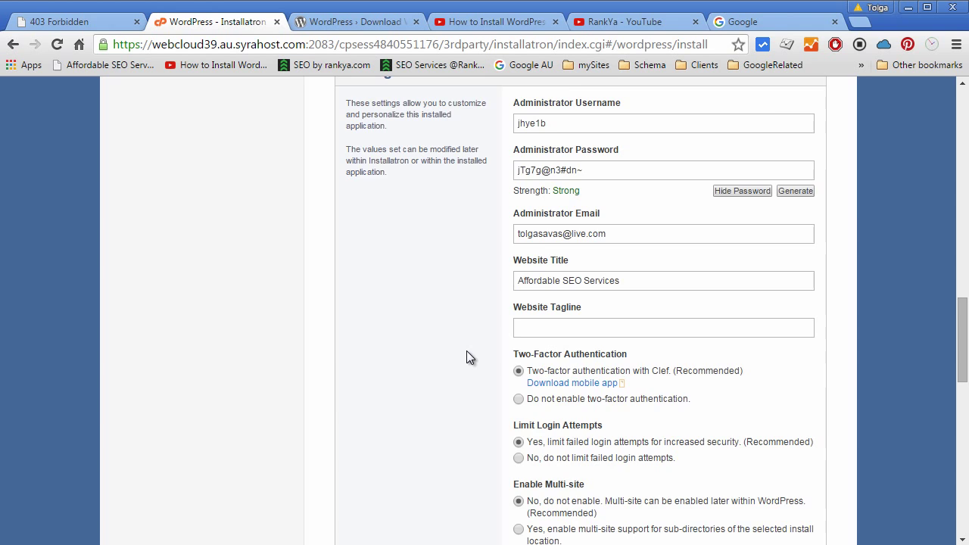
pyautogui.scroll(-4, 470, 358)
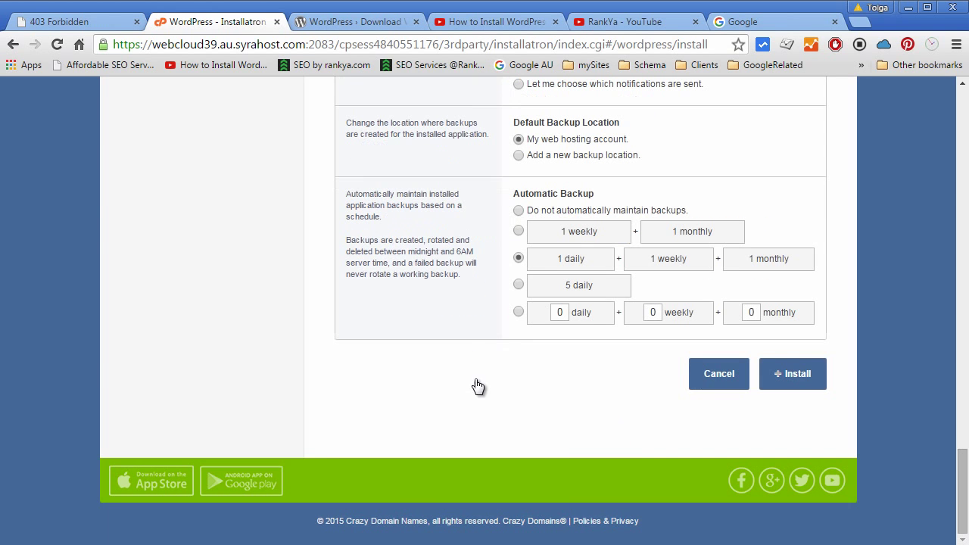
# Submit the install form and watch Affordable SEO Services progress on My Applications
pyautogui.click(784, 375)
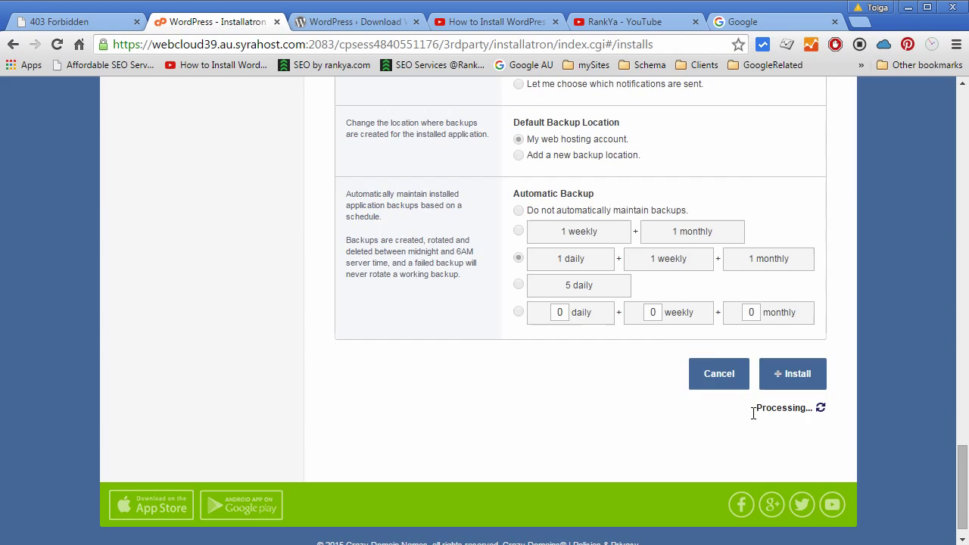
pyautogui.scroll(-2, 644, 415)
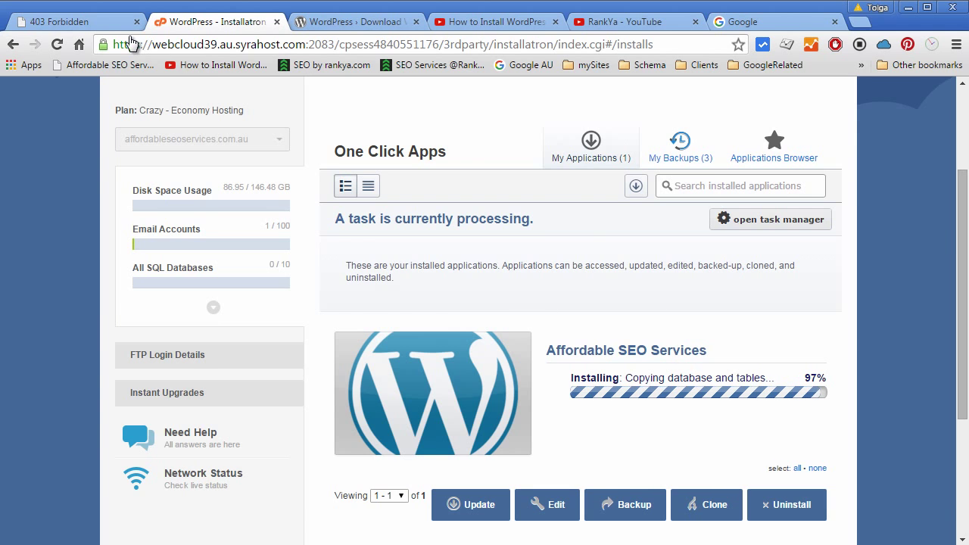
pyautogui.scroll(2, 337, 310)
# Open Hosting Manager in a new tab and launch File Manager at the home directory
pyautogui.middleClick(243, 179)
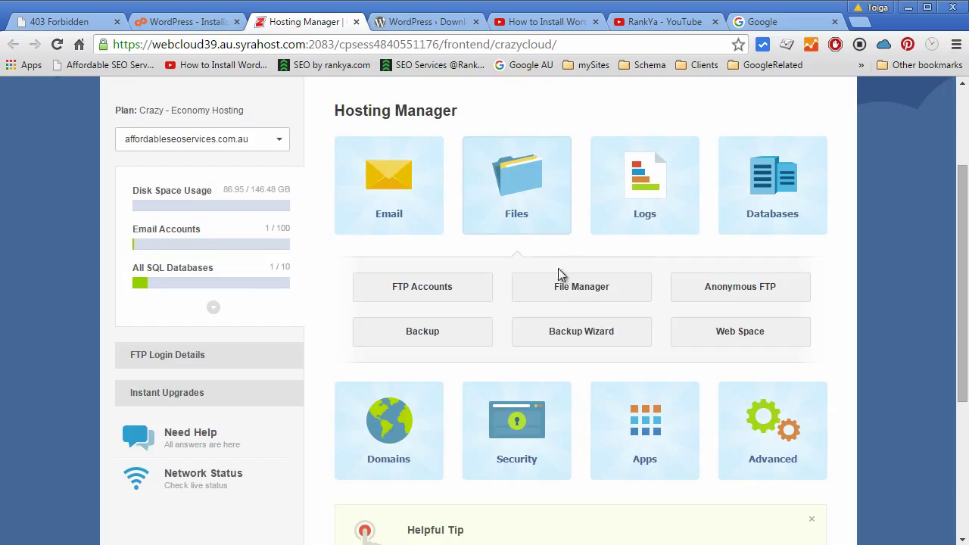
pyautogui.click(561, 291)
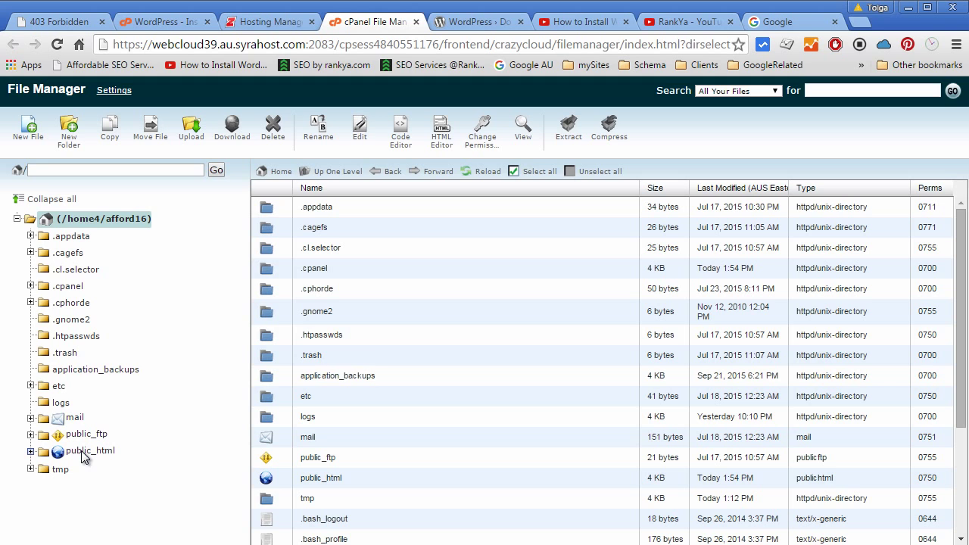
# Open public_html and browse its WordPress files, from wp-admin down to index.php
pyautogui.click(84, 451)
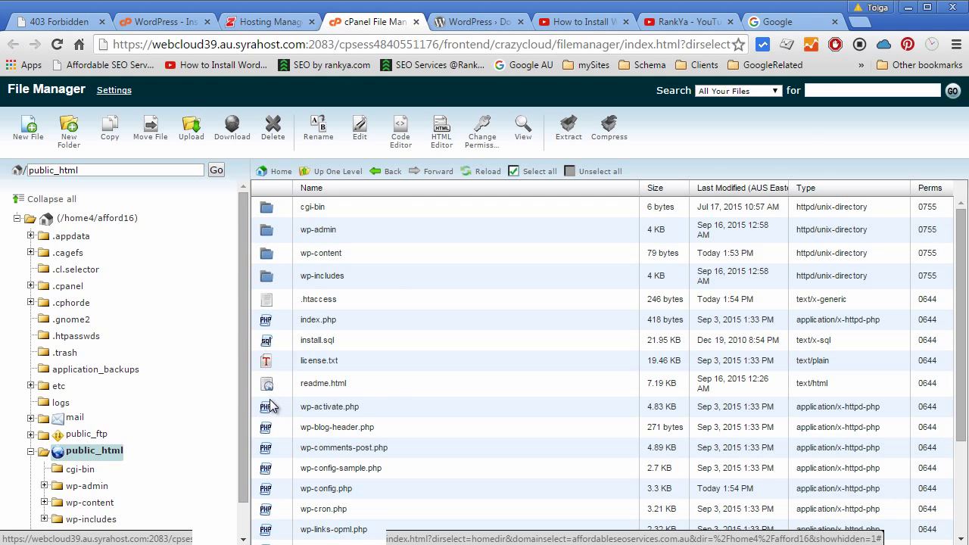
pyautogui.click(266, 212)
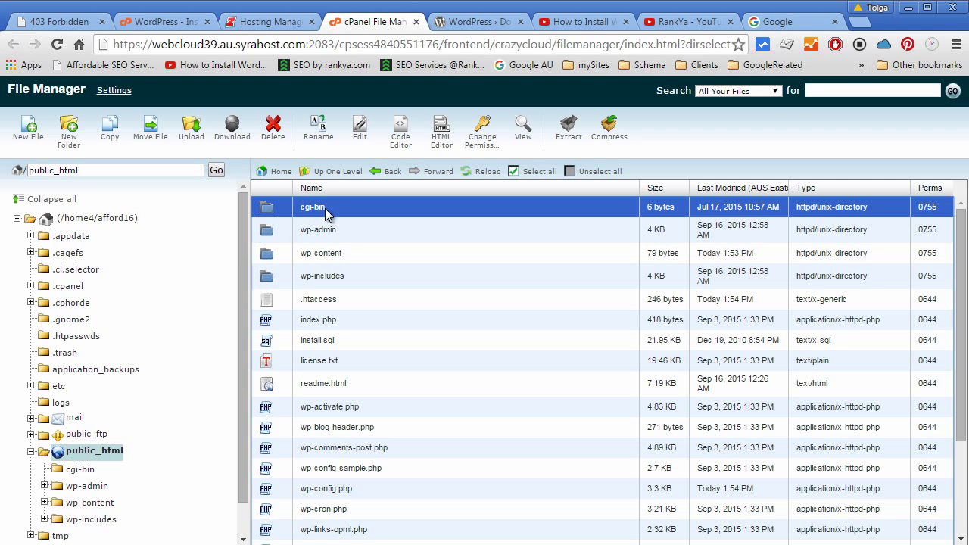
pyautogui.click(277, 234)
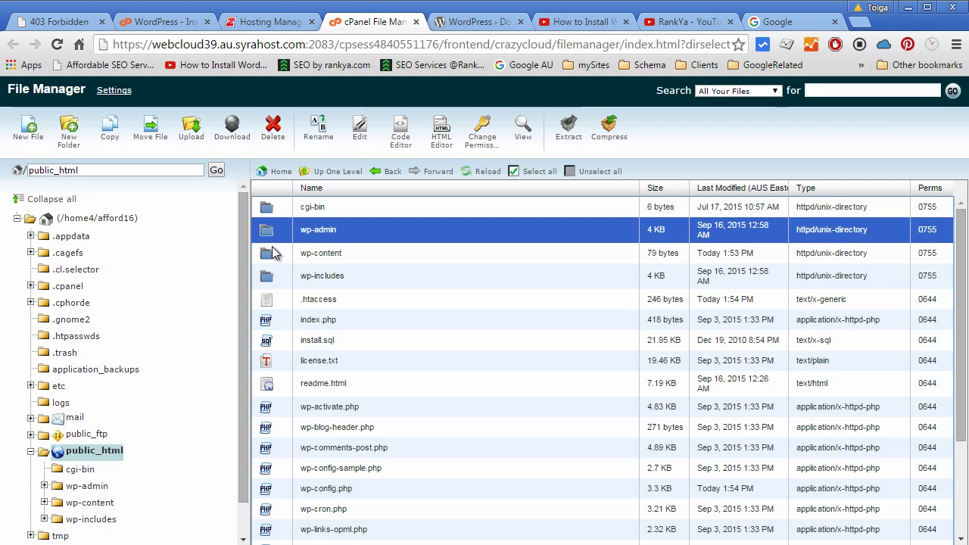
pyautogui.moveTo(274, 253); pyautogui.dragTo(284, 408)
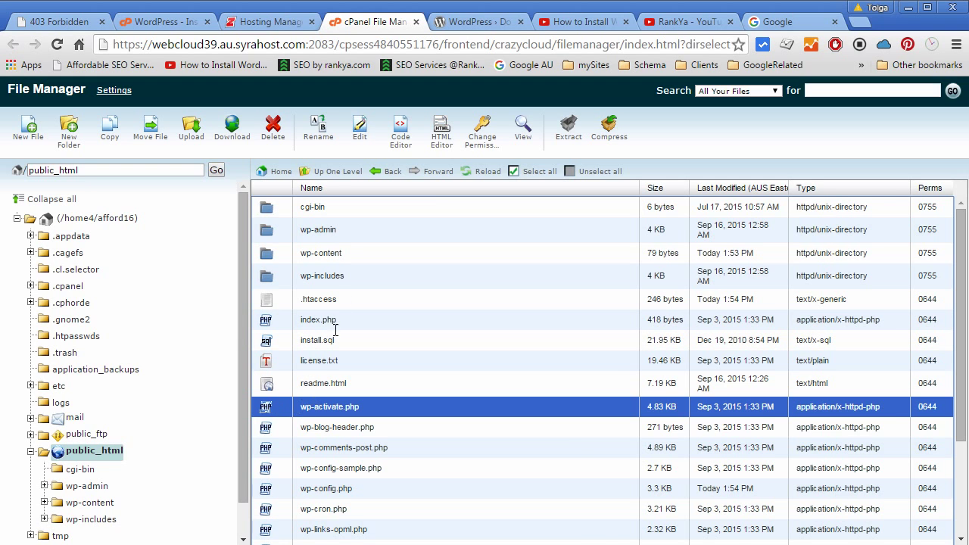
# Confirm the WordPress install is at 99%, open Hosting Manager home in a new tab, and return to File Manager
pyautogui.click(159, 22)
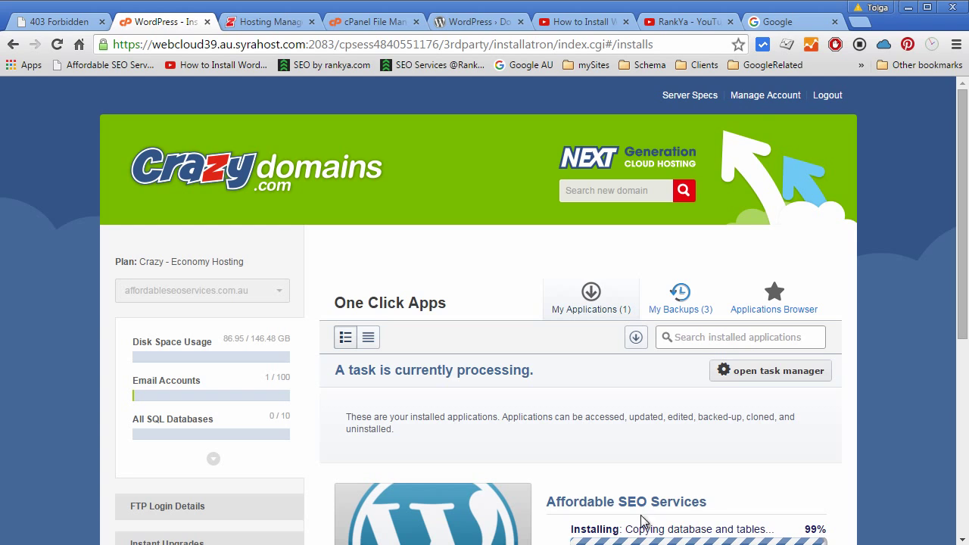
pyautogui.scroll(-1, 629, 523)
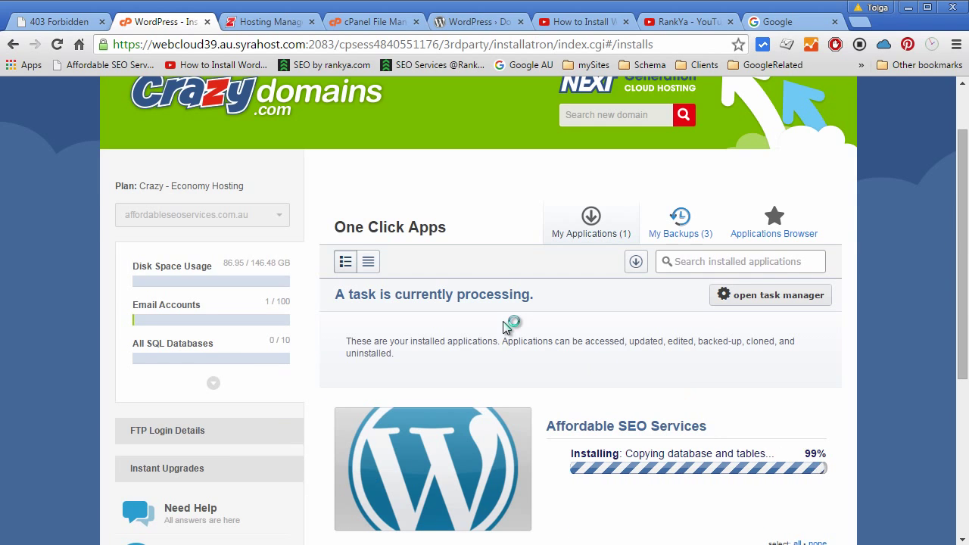
pyautogui.scroll(1, 503, 324)
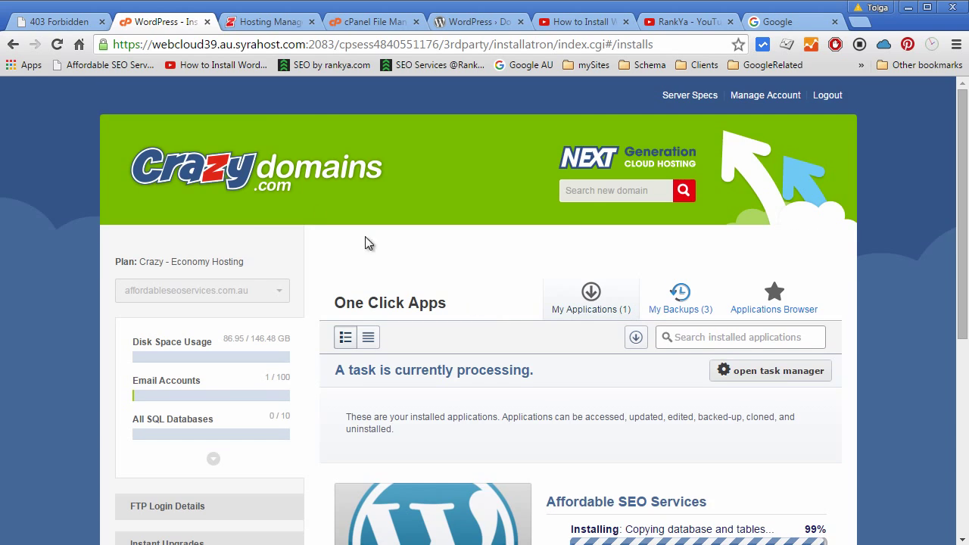
pyautogui.middleClick(239, 170)
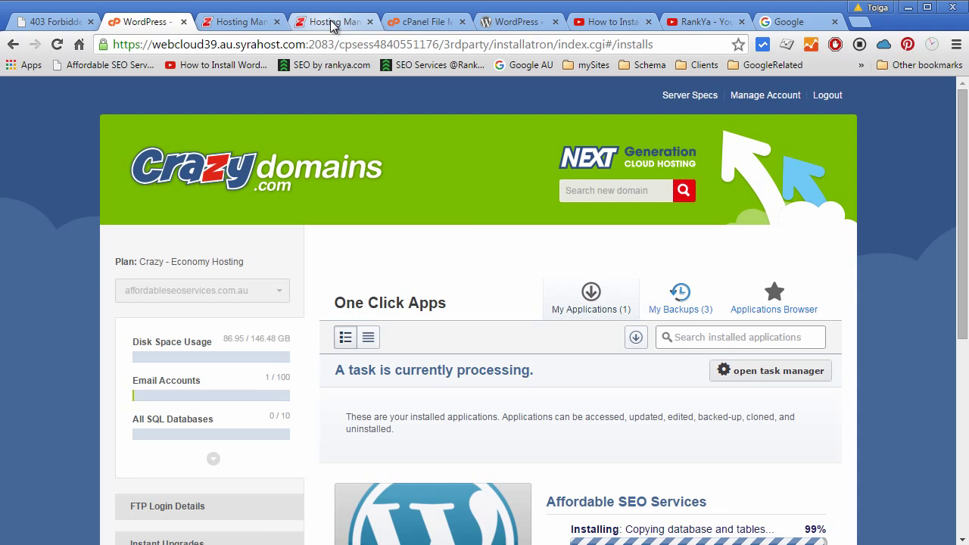
pyautogui.click(418, 22)
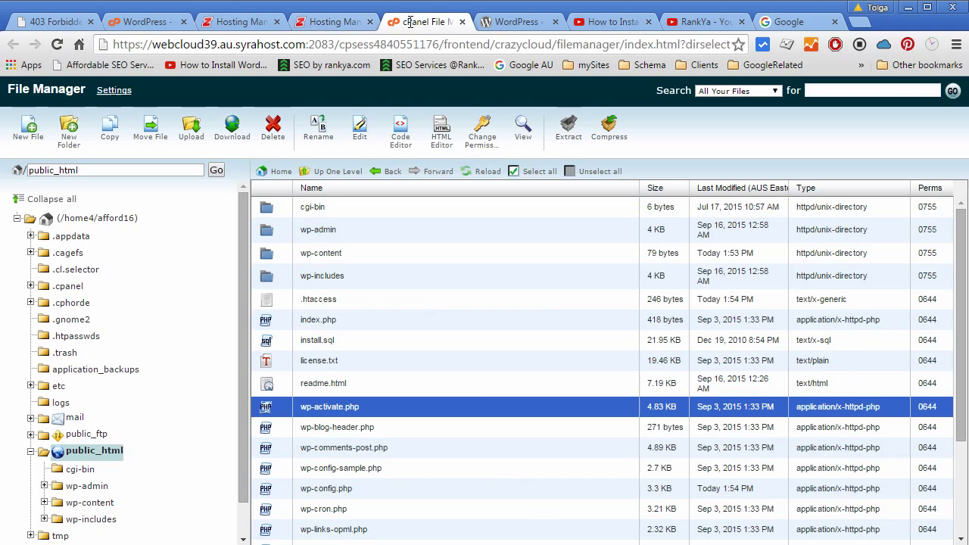
# Point out WordPress core files: wp-comments-post.php, xmlrpc.php, wp-trackback.php, wp-signup.php, wp-settings.php, wp-login.php
pyautogui.click(351, 446)
pyautogui.scroll(-3, 333, 485)
pyautogui.click(314, 534)
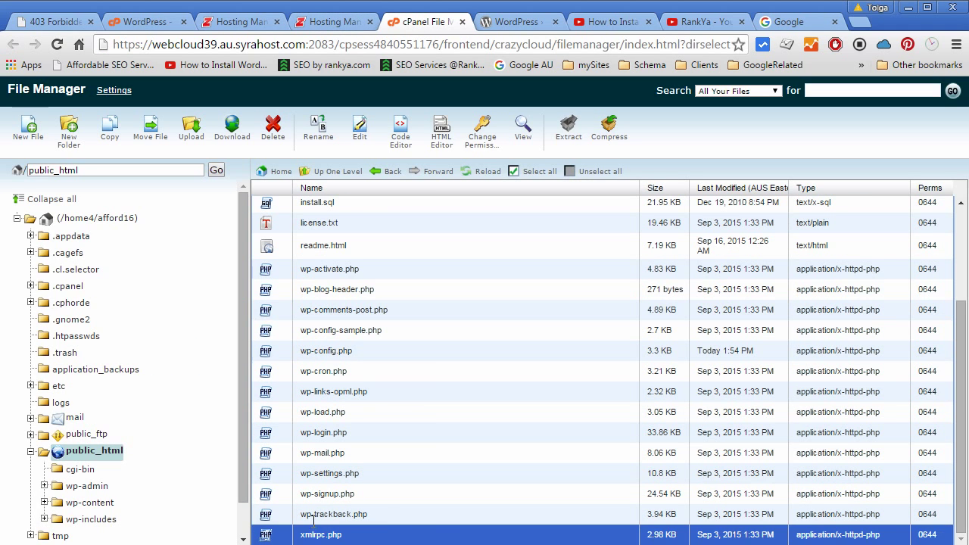
pyautogui.click(313, 517)
pyautogui.click(316, 496)
pyautogui.click(319, 474)
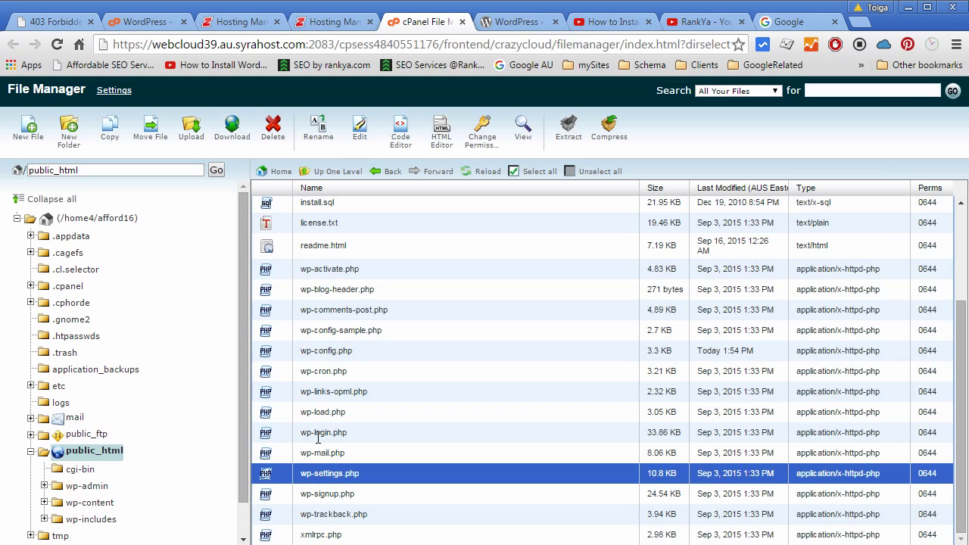
pyautogui.click(318, 435)
pyautogui.scroll(2, 314, 427)
pyautogui.scroll(-1, 302, 436)
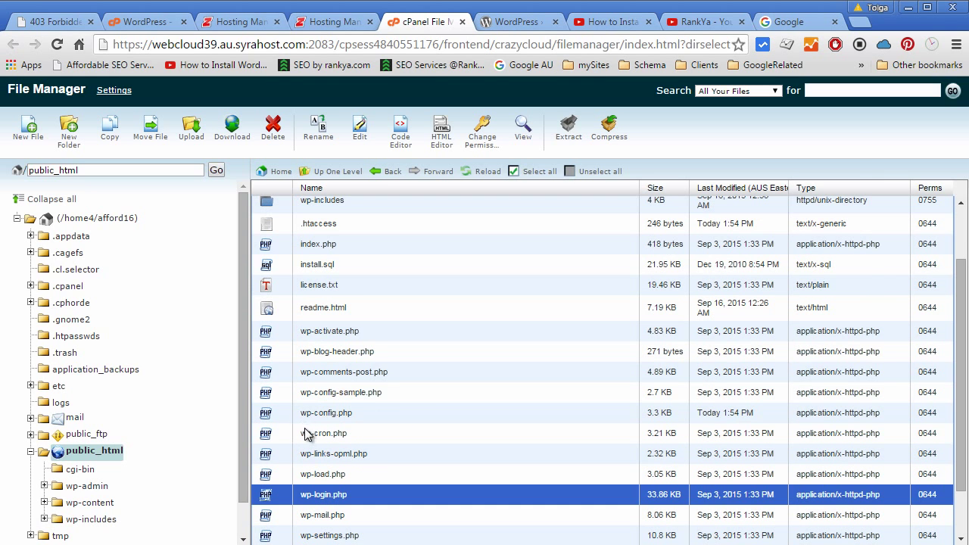
# Point out wp-includes, then open the wp-content folder
pyautogui.scroll(2, 357, 440)
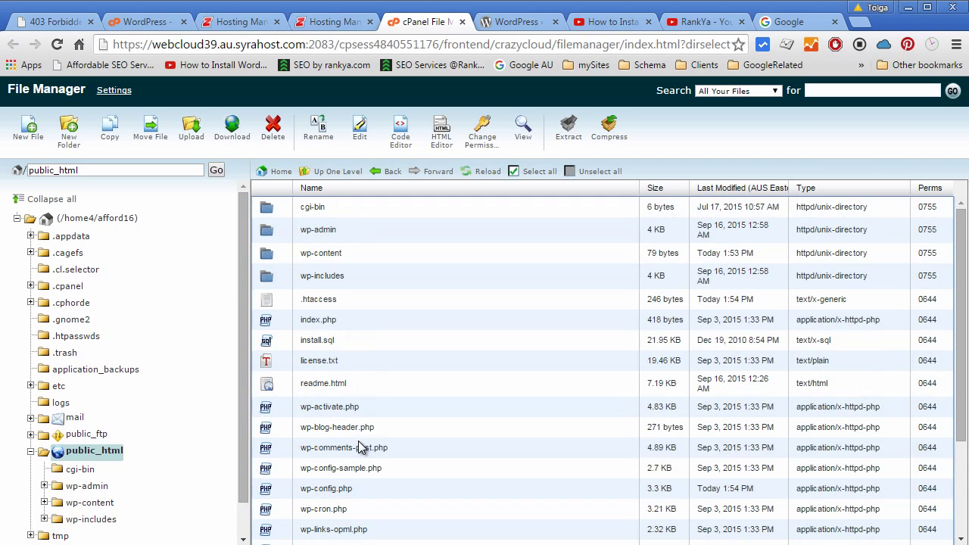
pyautogui.click(275, 277)
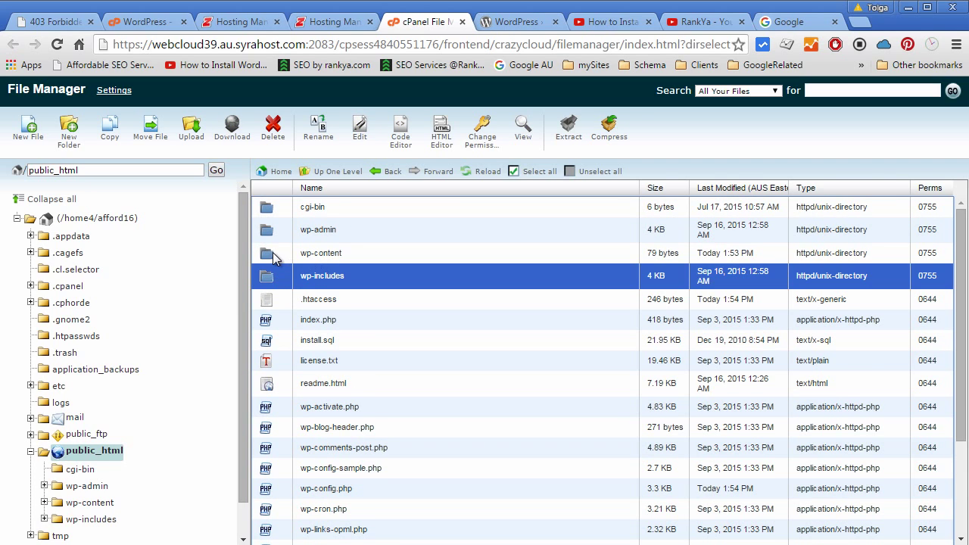
pyautogui.click(272, 252)
pyautogui.doubleClick(272, 252)
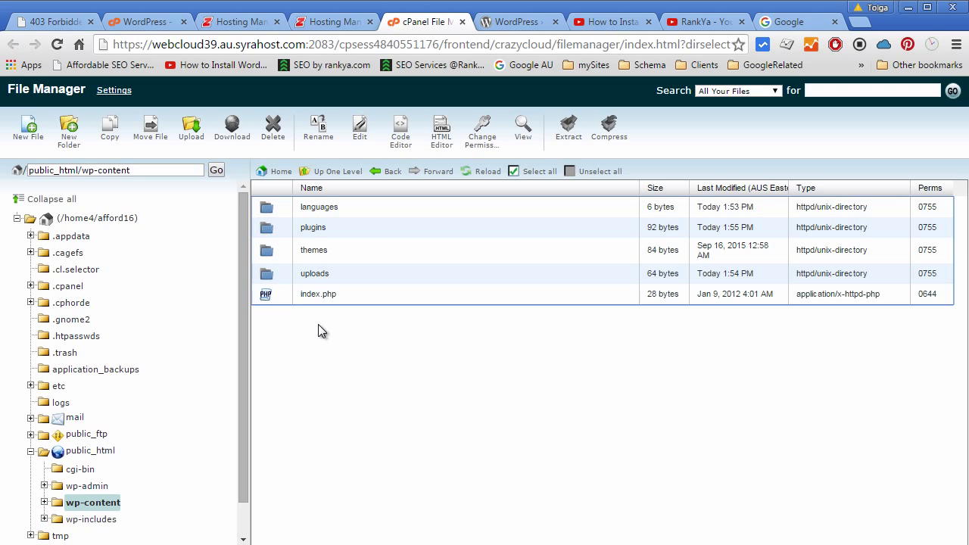
pyautogui.doubleClick(276, 274)
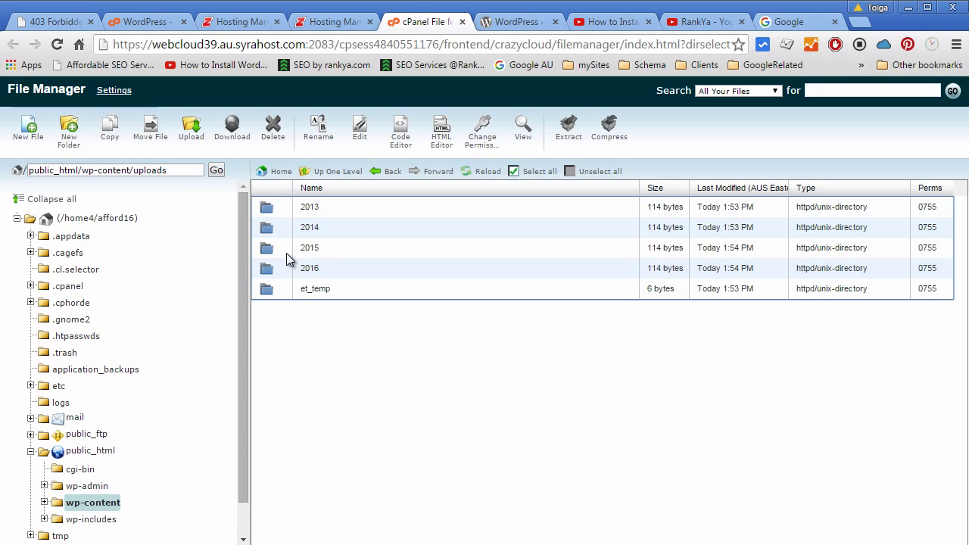
pyautogui.doubleClick(274, 249)
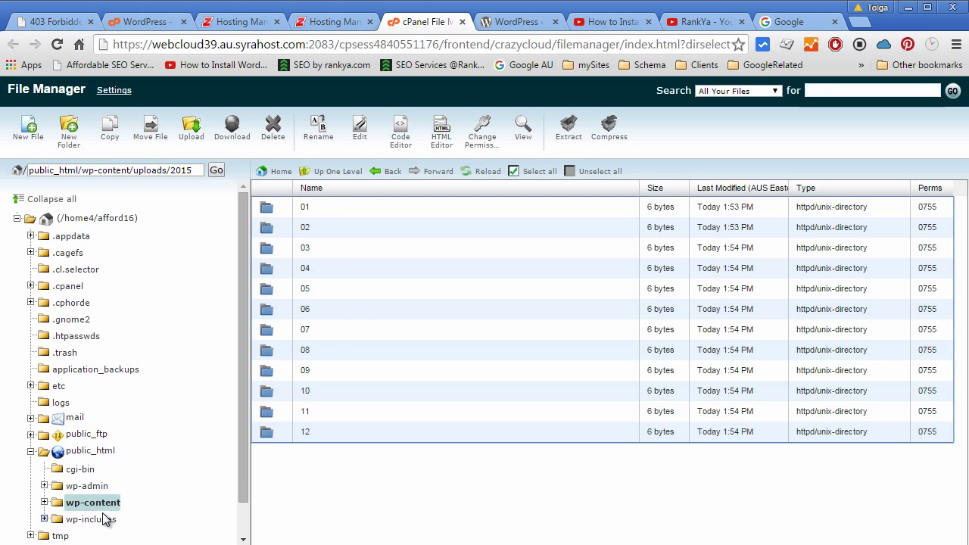
pyautogui.click(79, 504)
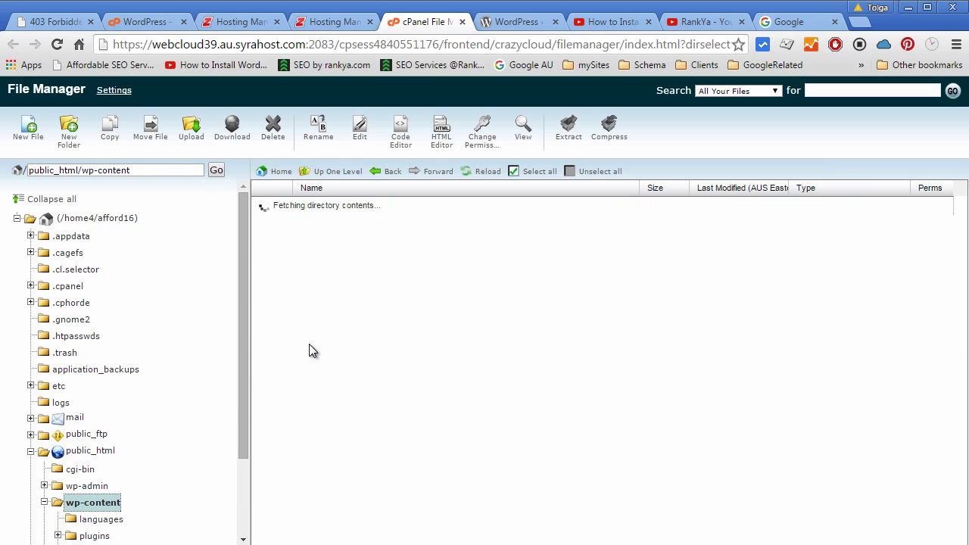
pyautogui.click(271, 255)
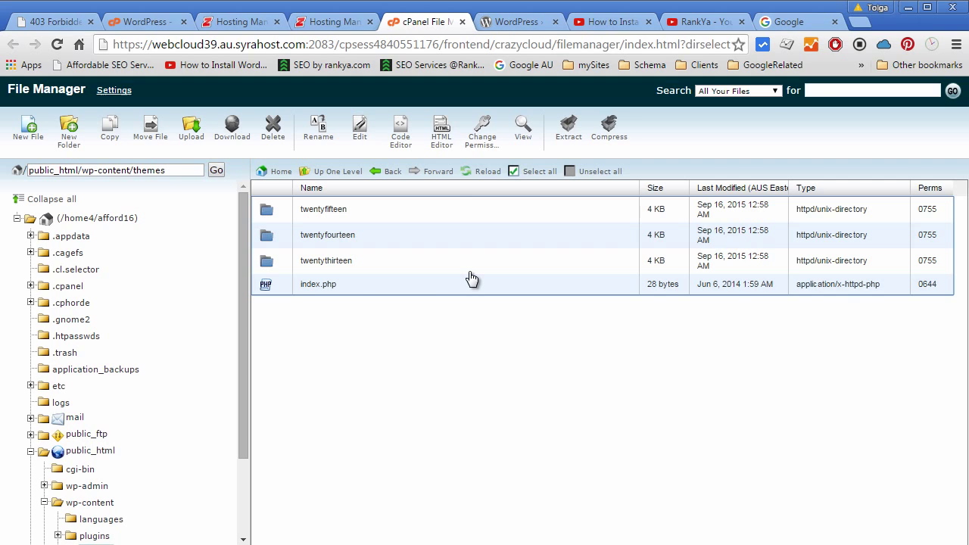
pyautogui.click(86, 503)
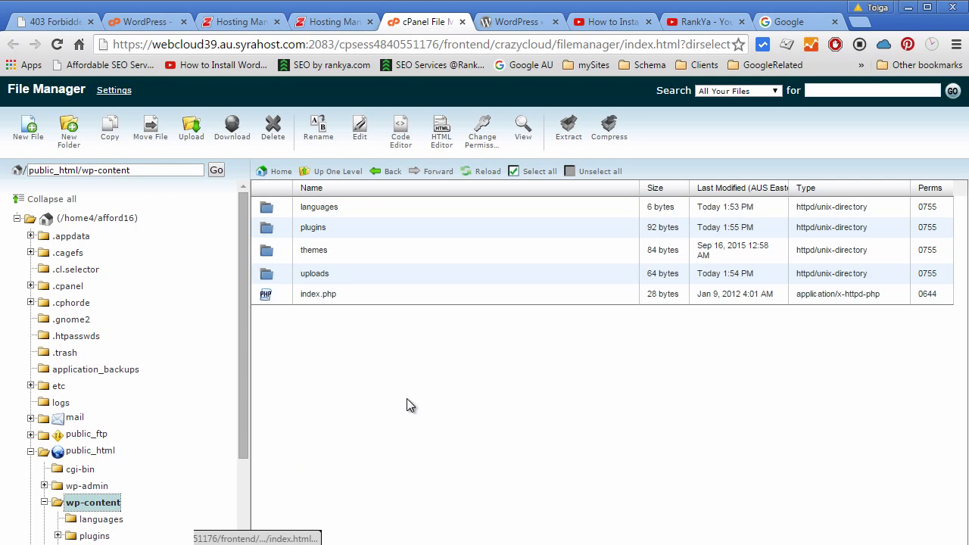
# Open the plugins folder and highlight the limit-login-attempts and wpclef plugin folders
pyautogui.doubleClick(273, 226)
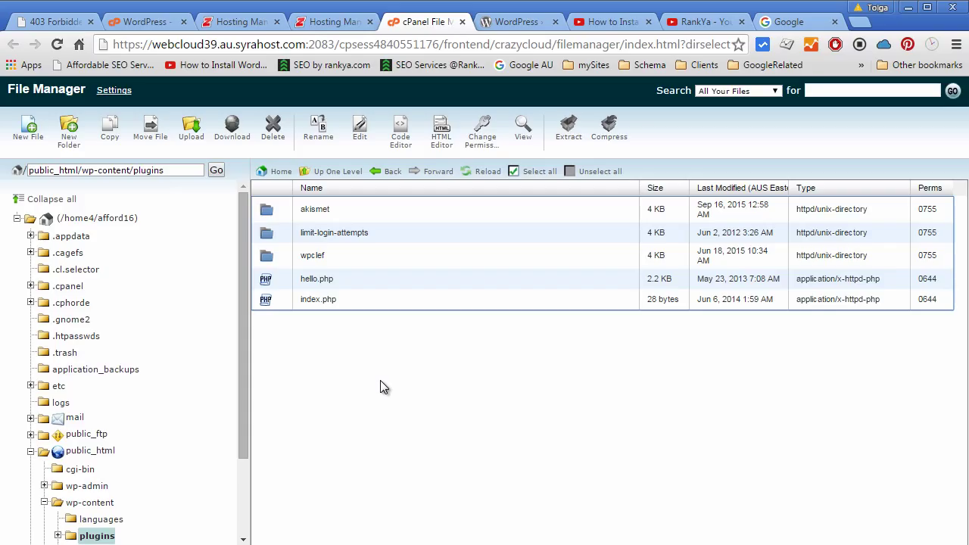
pyautogui.click(278, 237)
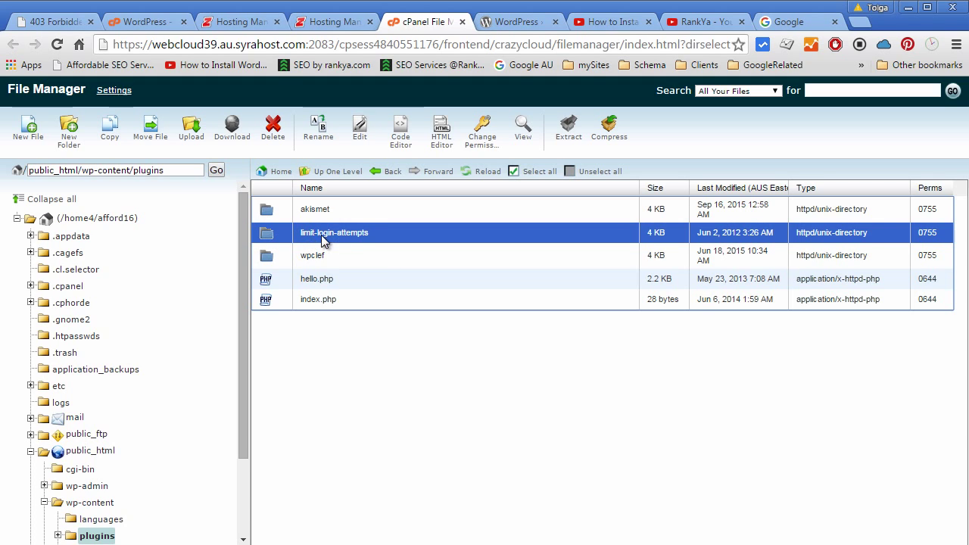
pyautogui.click(278, 261)
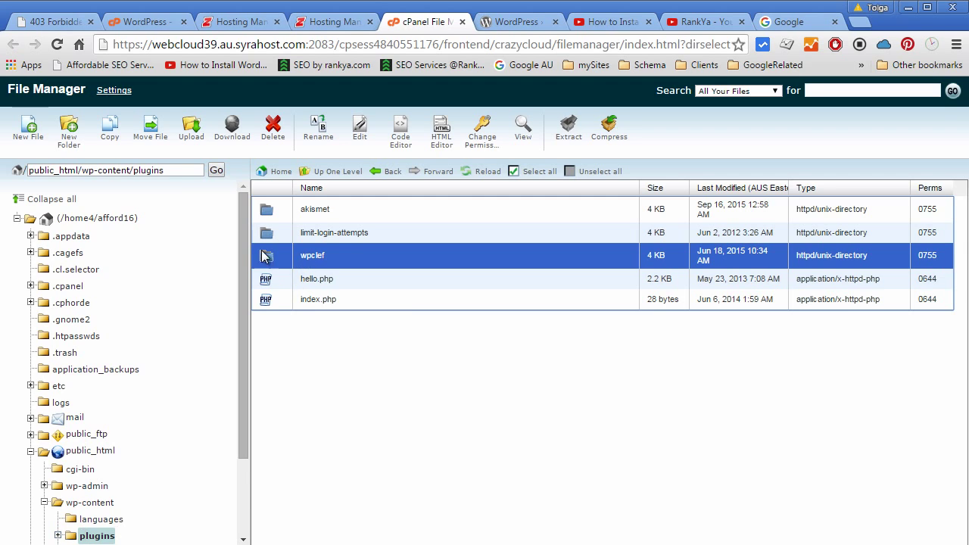
pyautogui.click(279, 236)
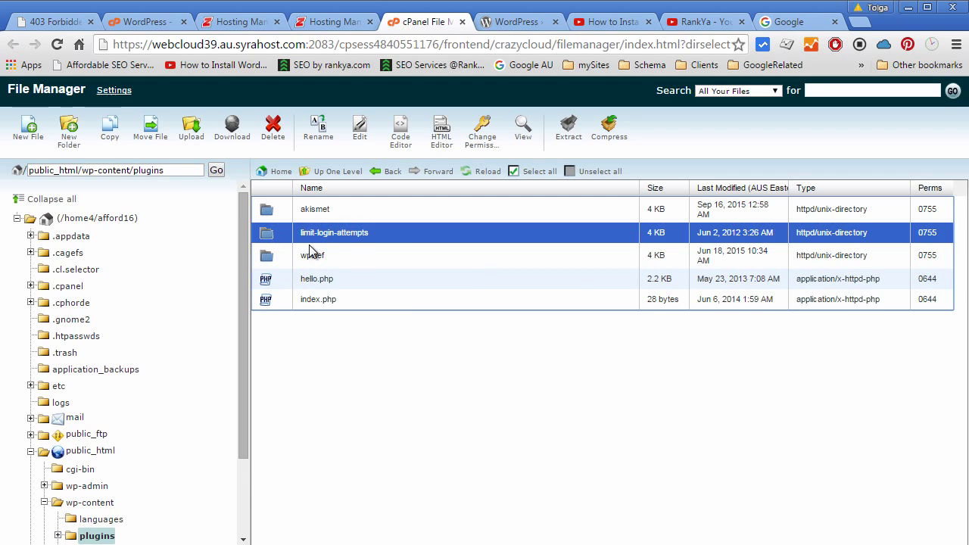
pyautogui.click(267, 259)
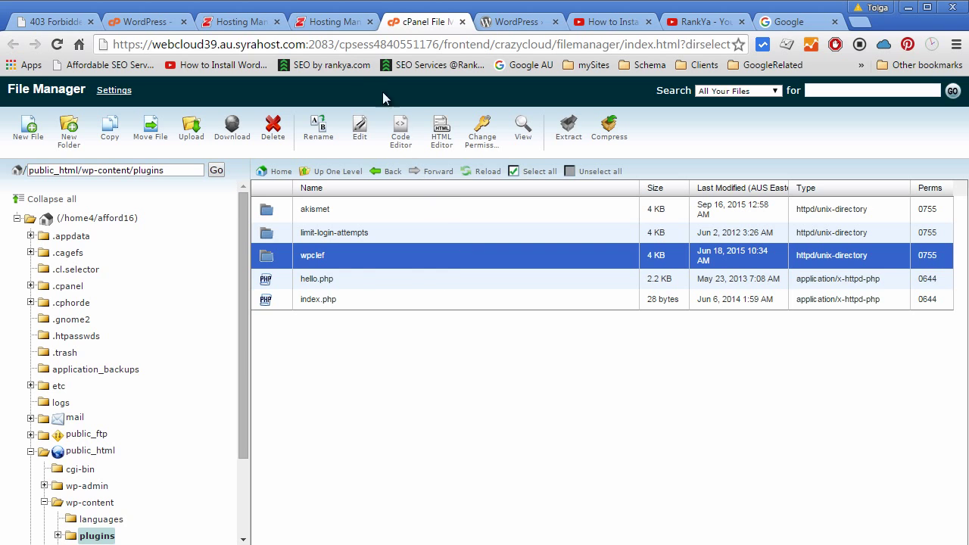
# Review the site's MySQL database and user under Databases > MySQL Databases in Hosting Manager
pyautogui.click(242, 21)
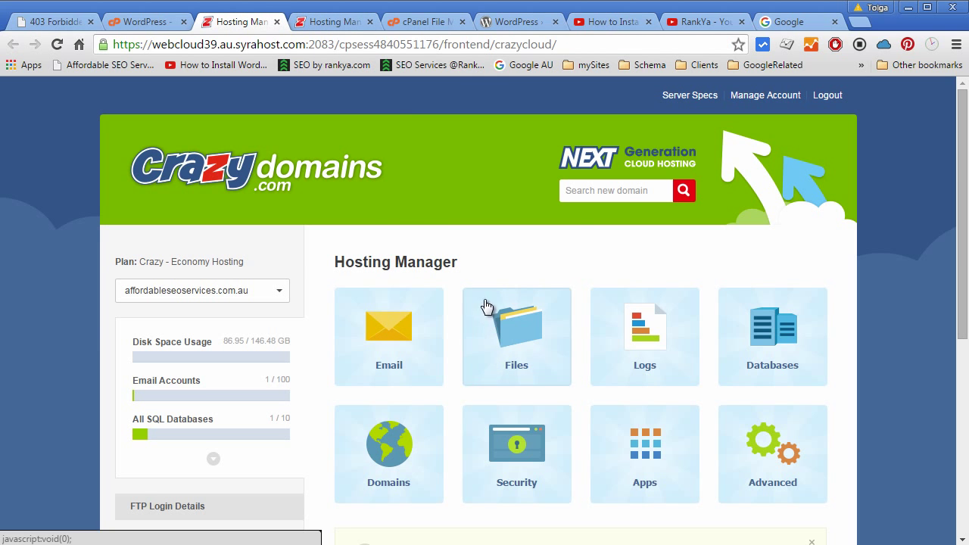
pyautogui.scroll(-3, 671, 357)
pyautogui.click(755, 207)
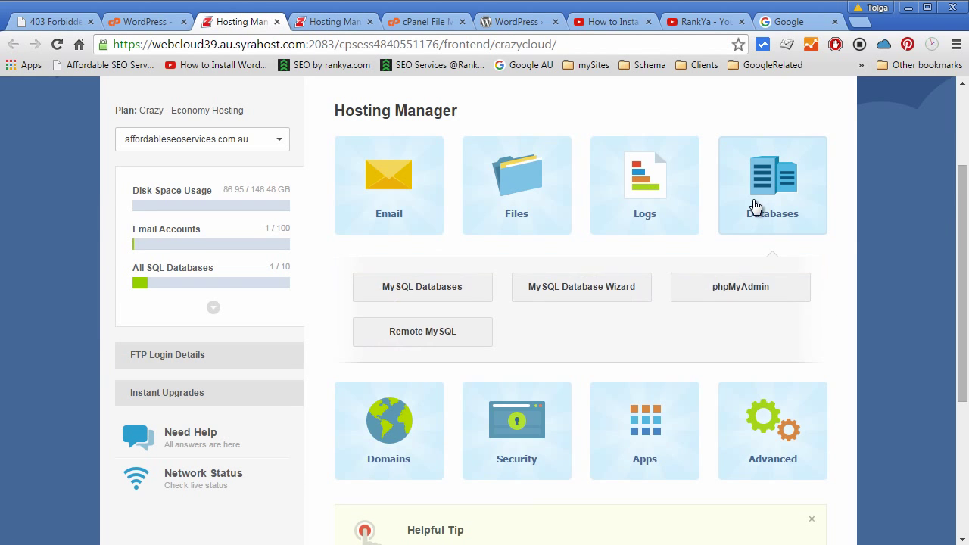
pyautogui.click(445, 290)
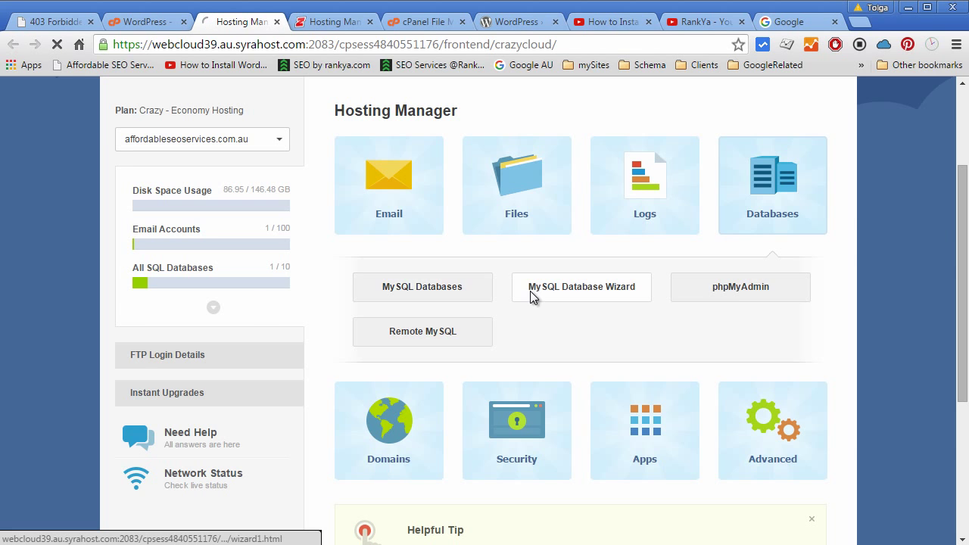
pyautogui.scroll(-3, 469, 318)
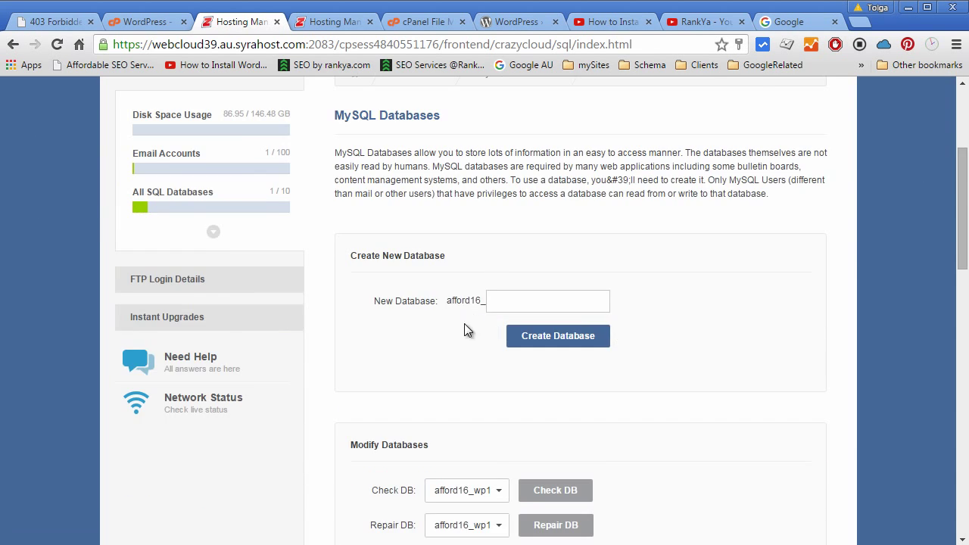
pyautogui.scroll(-3, 454, 333)
pyautogui.scroll(-3, 394, 318)
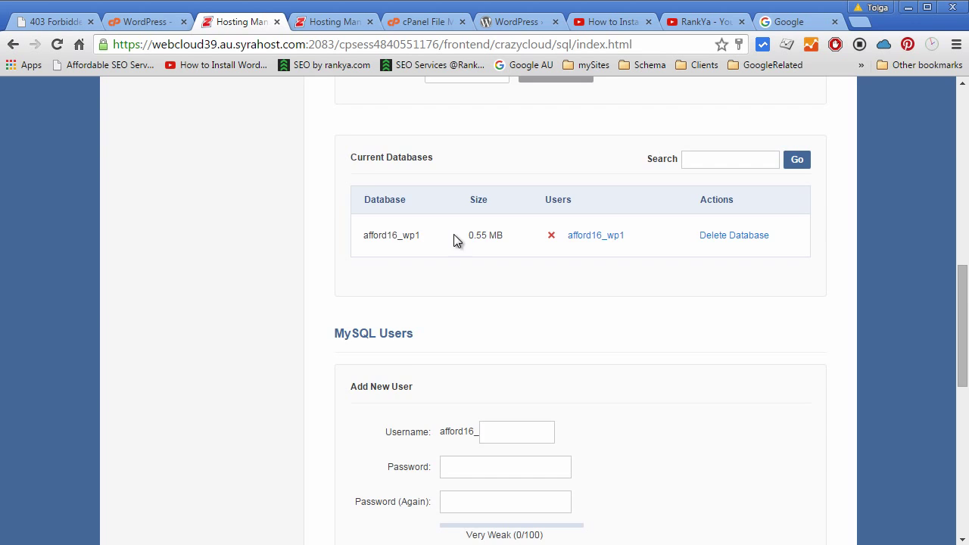
pyautogui.scroll(-7, 412, 304)
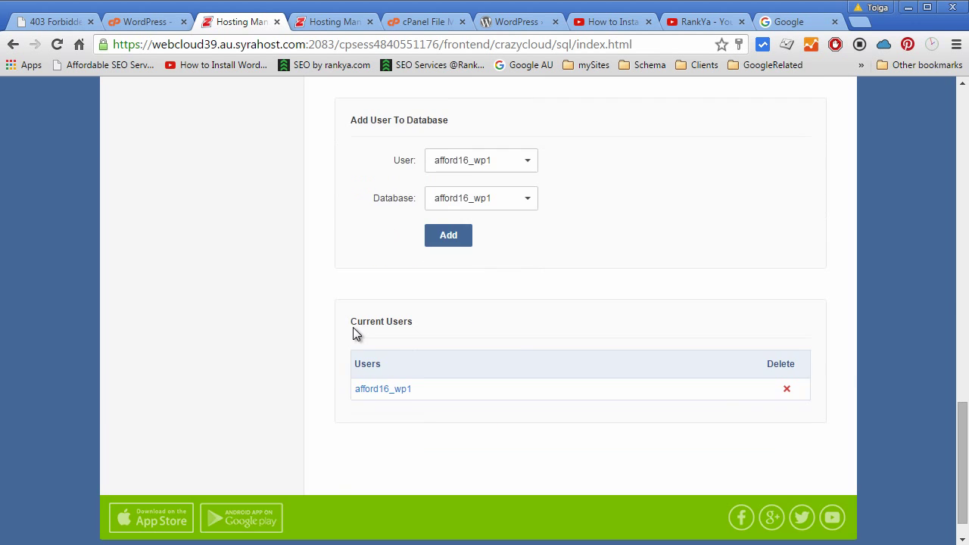
# Check that WordPress 4.3.1 finished installing in the One Click Apps list
pyautogui.scroll(5, 353, 327)
pyautogui.click(143, 22)
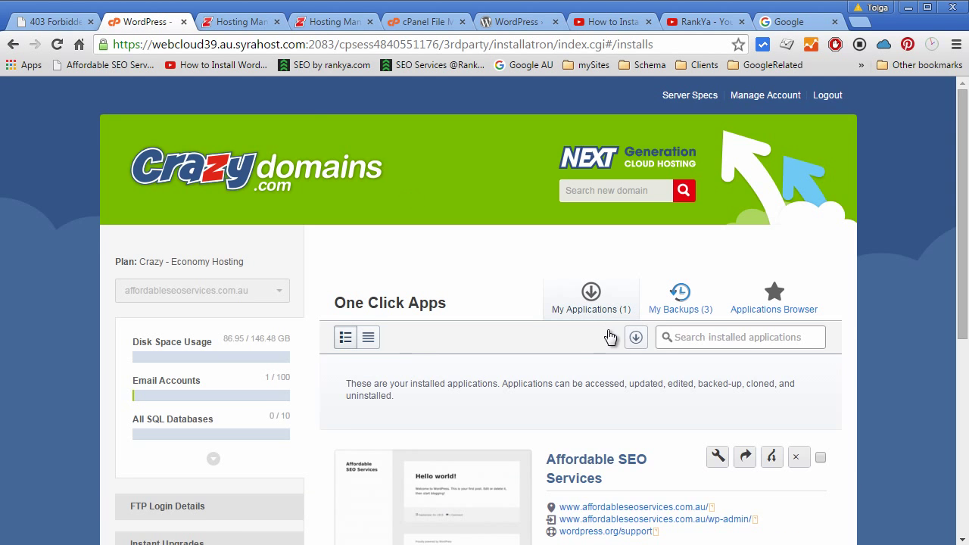
pyautogui.scroll(-2, 667, 345)
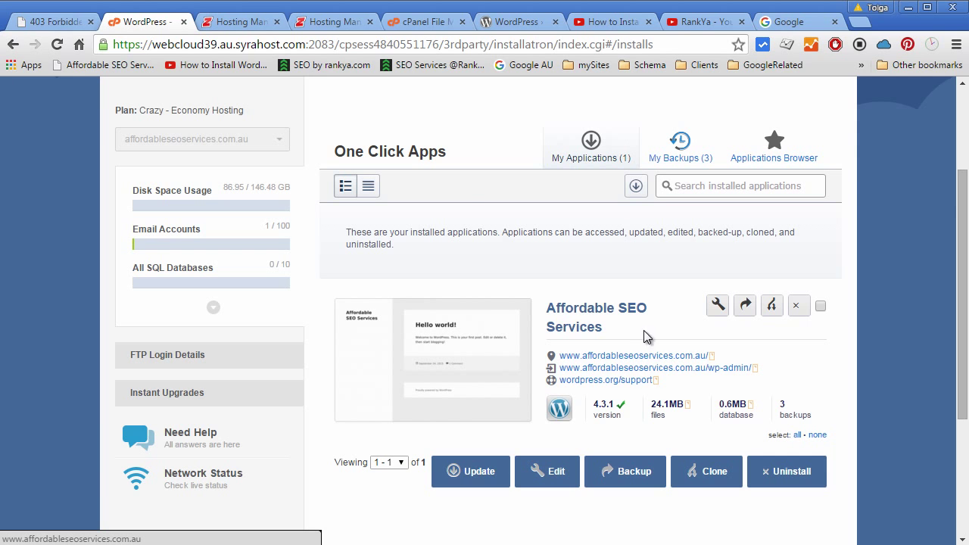
# Navigate from the plugins listing back to the public_html folder in File Manager
pyautogui.click(426, 21)
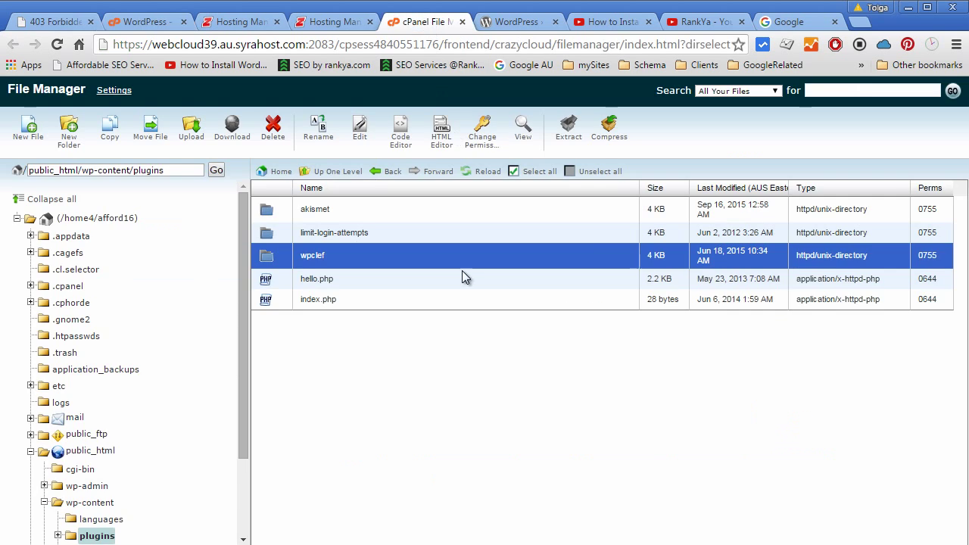
pyautogui.click(79, 451)
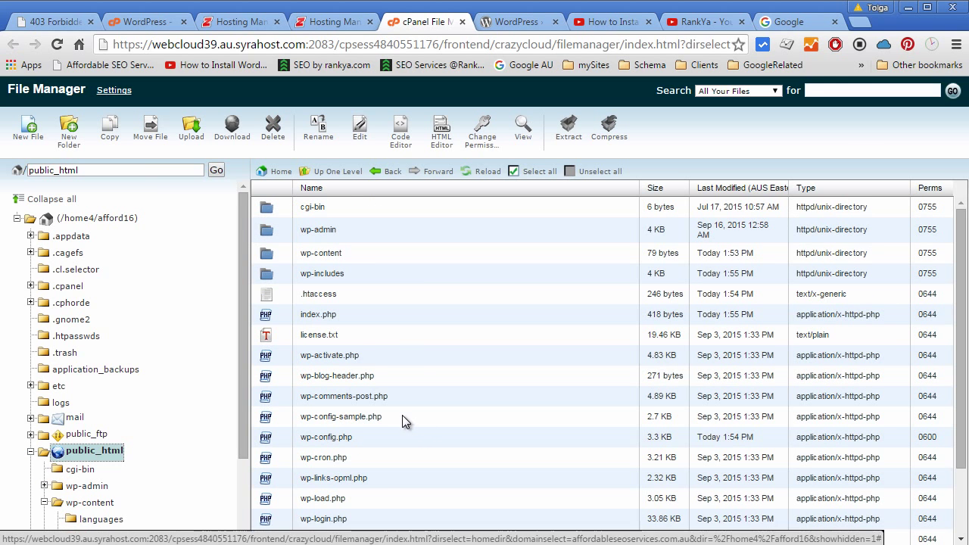
pyautogui.scroll(-1, 402, 415)
# Compare wp-config-sample.php with wp-config.php by selecting each in turn
pyautogui.click(274, 344)
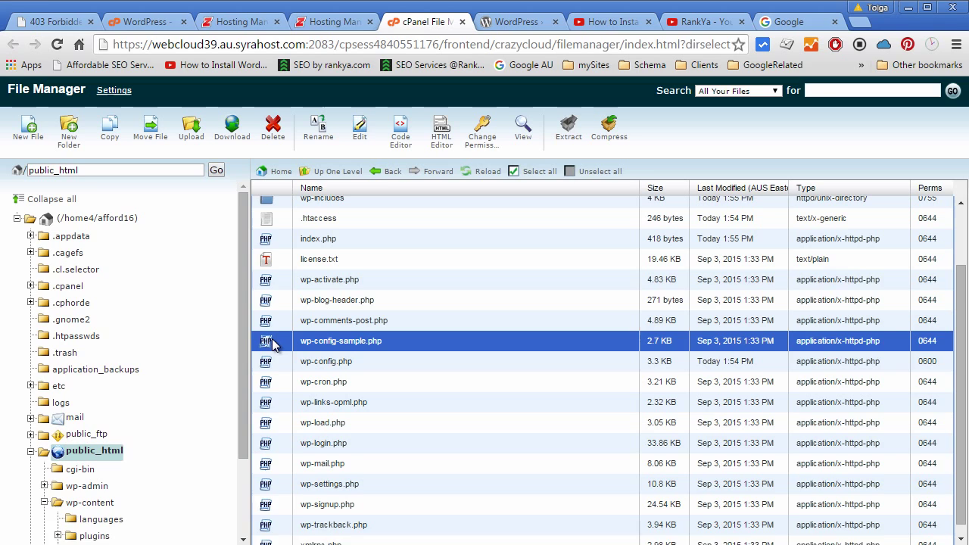
pyautogui.click(276, 365)
pyautogui.click(274, 344)
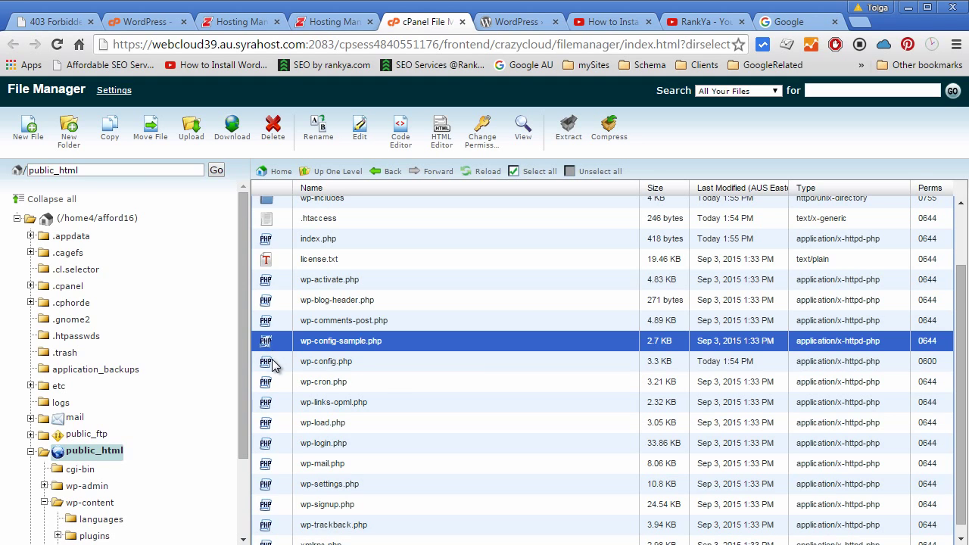
pyautogui.click(279, 364)
pyautogui.click(281, 344)
pyautogui.click(282, 364)
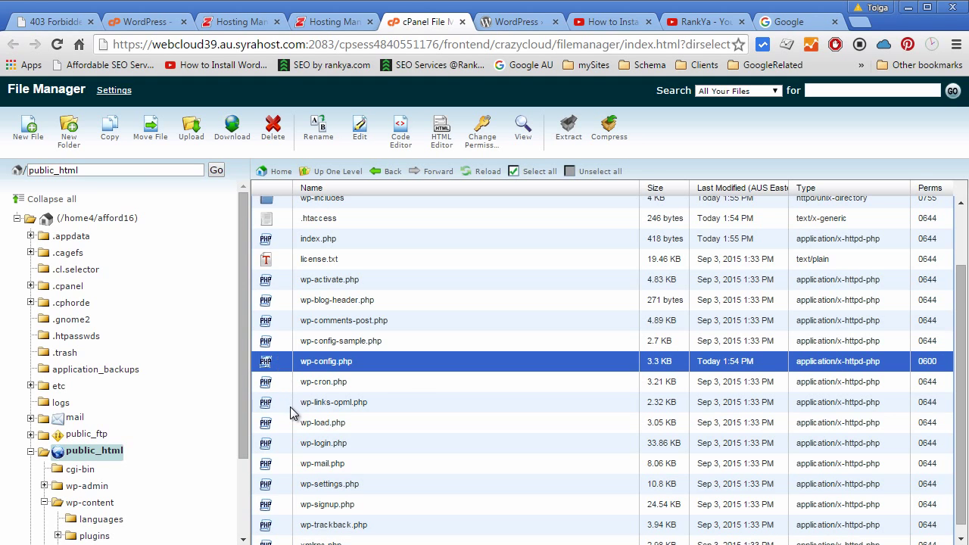
pyautogui.click(275, 344)
pyautogui.click(309, 363)
pyautogui.click(318, 342)
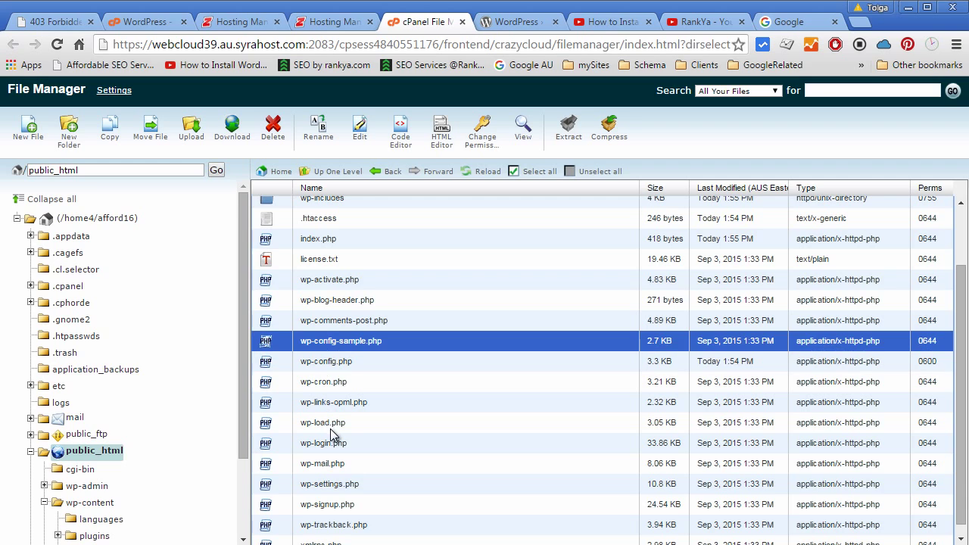
pyautogui.click(340, 363)
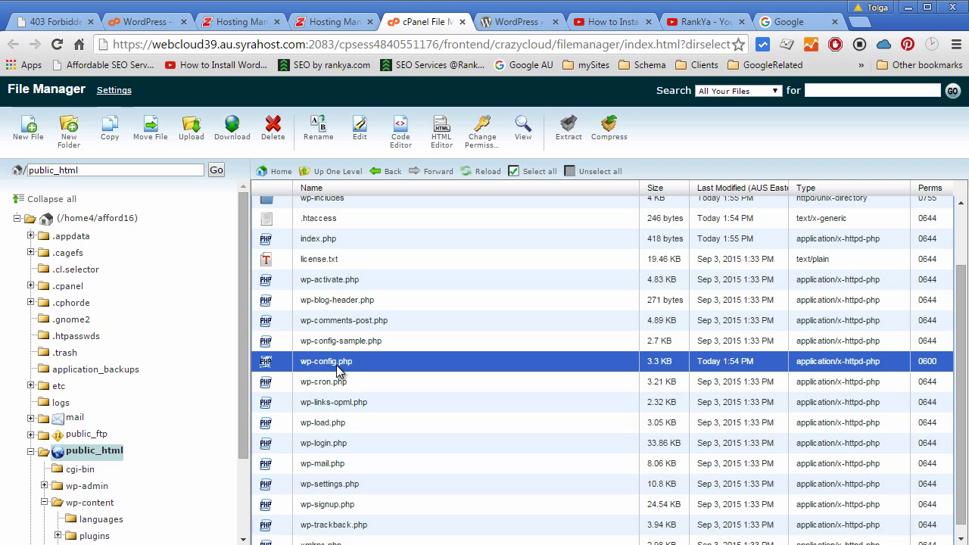
# Delete wp-config-sample.php and confirm the deletion
pyautogui.click(276, 340)
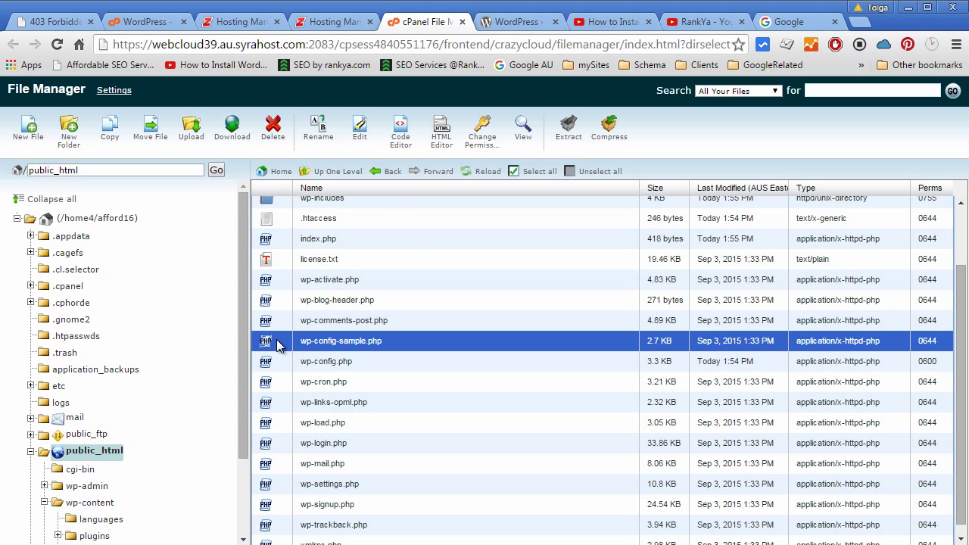
pyautogui.click(274, 129)
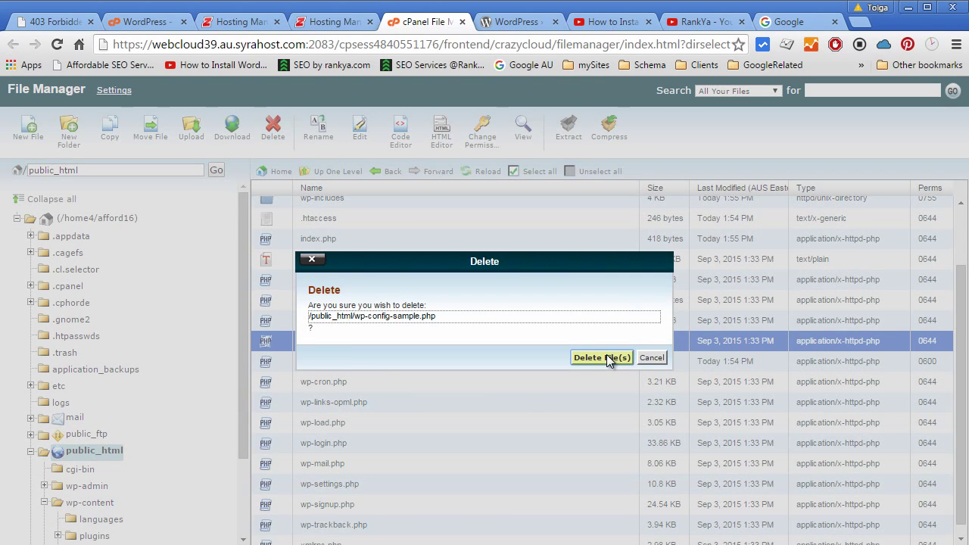
pyautogui.click(607, 356)
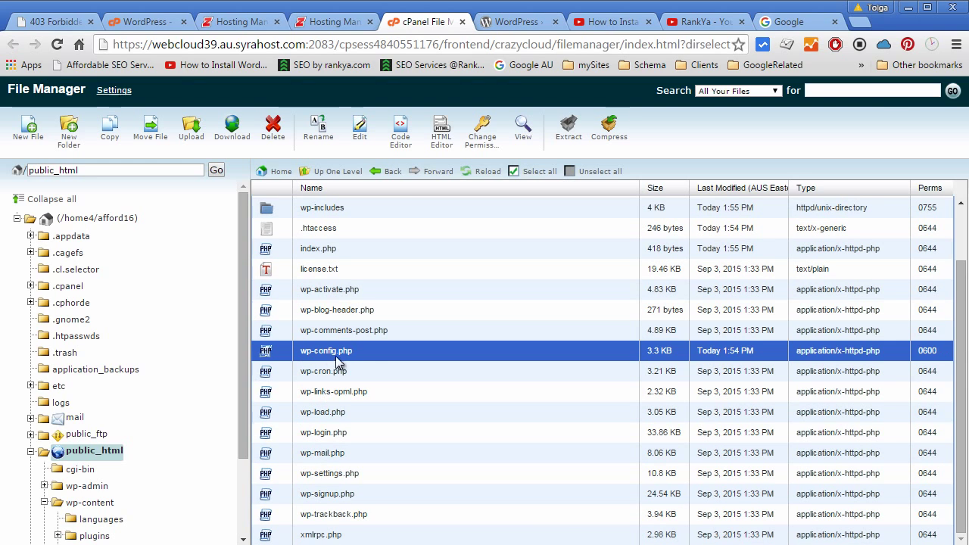
# Open wp-config.php in the editor as utf-8 and select the DB_NAME through DB_PASSWORD lines
pyautogui.rightClick(287, 351)
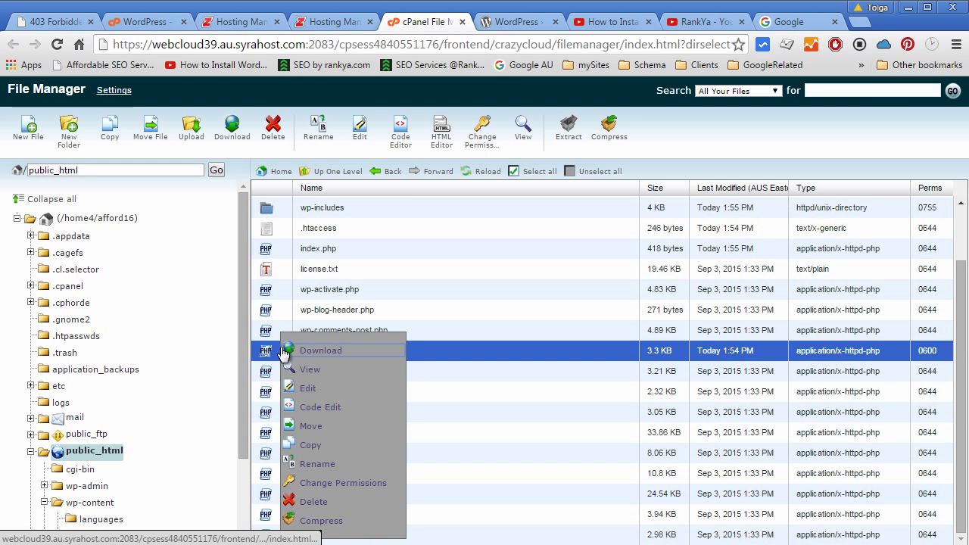
pyautogui.click(309, 388)
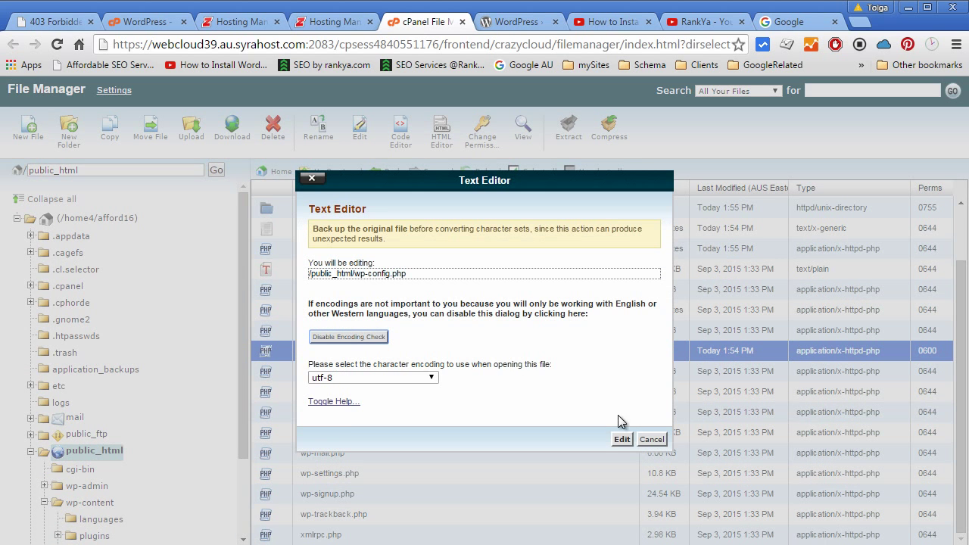
pyautogui.click(622, 439)
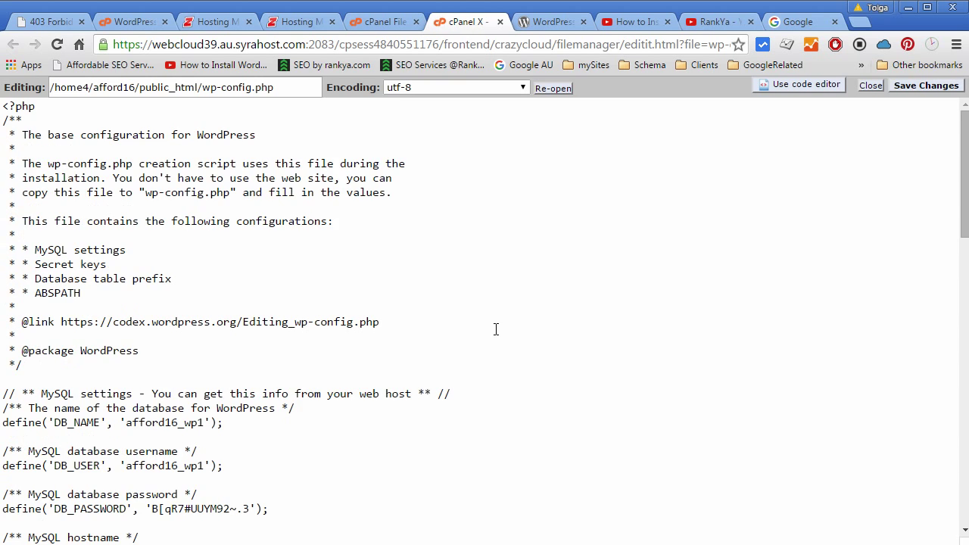
pyautogui.scroll(-3, 327, 407)
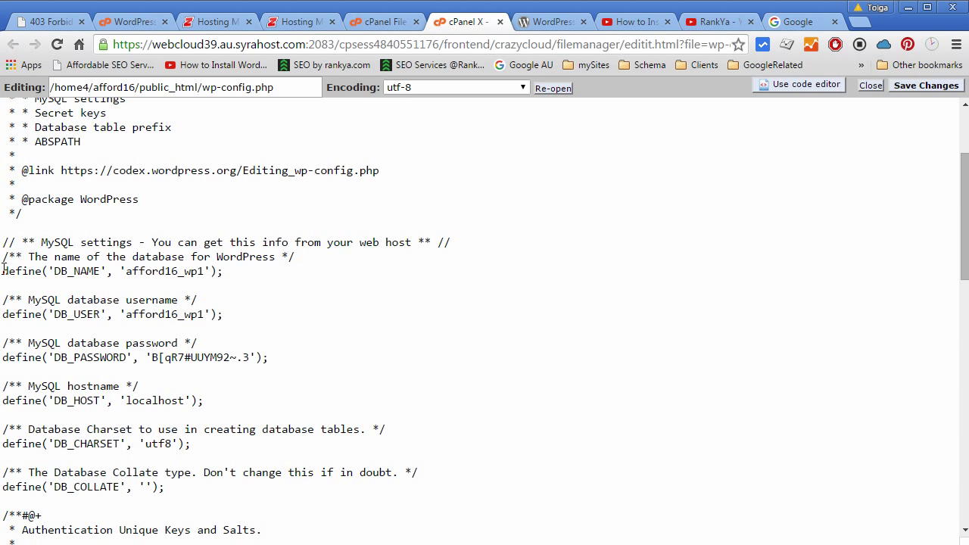
pyautogui.moveTo(4, 271); pyautogui.dragTo(286, 359)
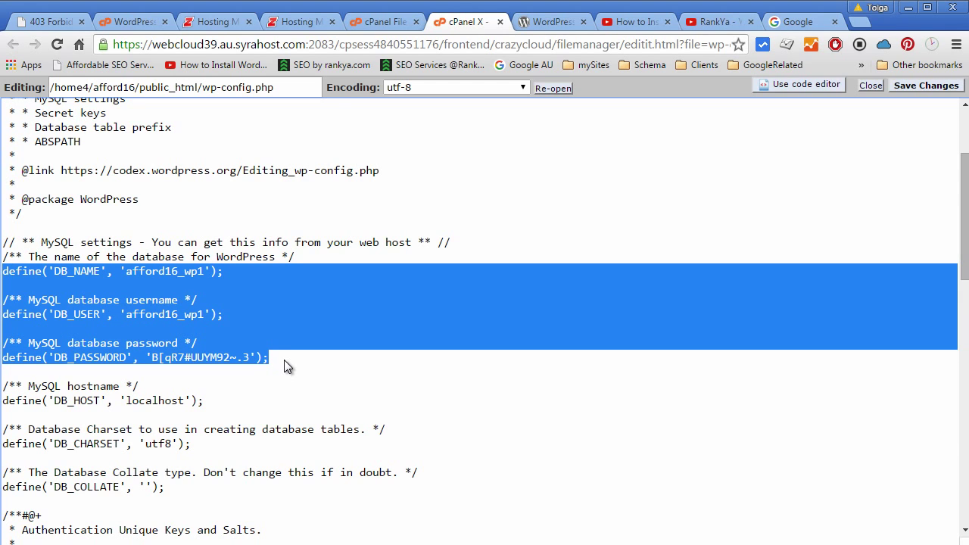
# Copy the selected database settings and paste them into the Notepad login notes
pyautogui.rightClick(209, 266)
pyautogui.click(221, 341)
pyautogui.hotkey('alt', 'Tab')
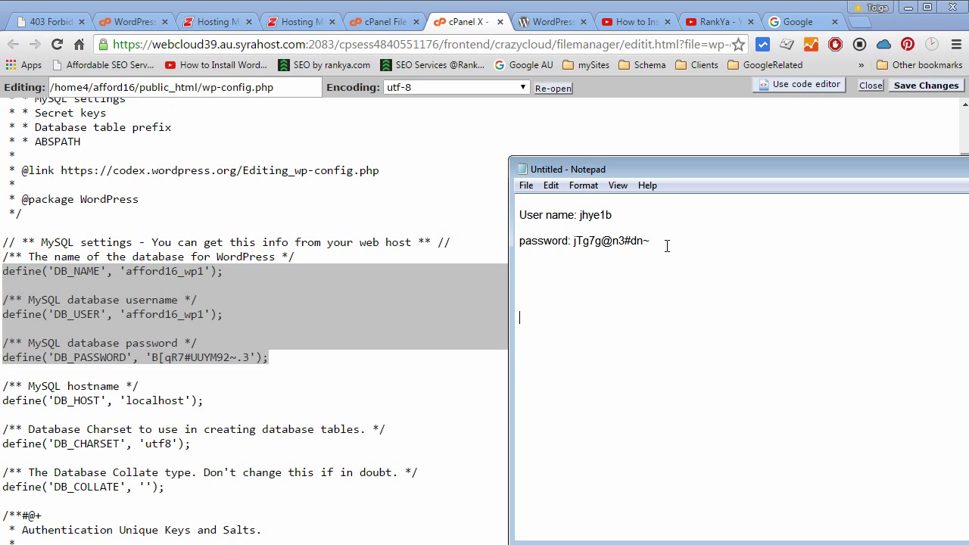
pyautogui.hotkey('ctrl', 'v')
# Check the pasted database name, user and password values in Notepad
pyautogui.doubleClick(633, 319)
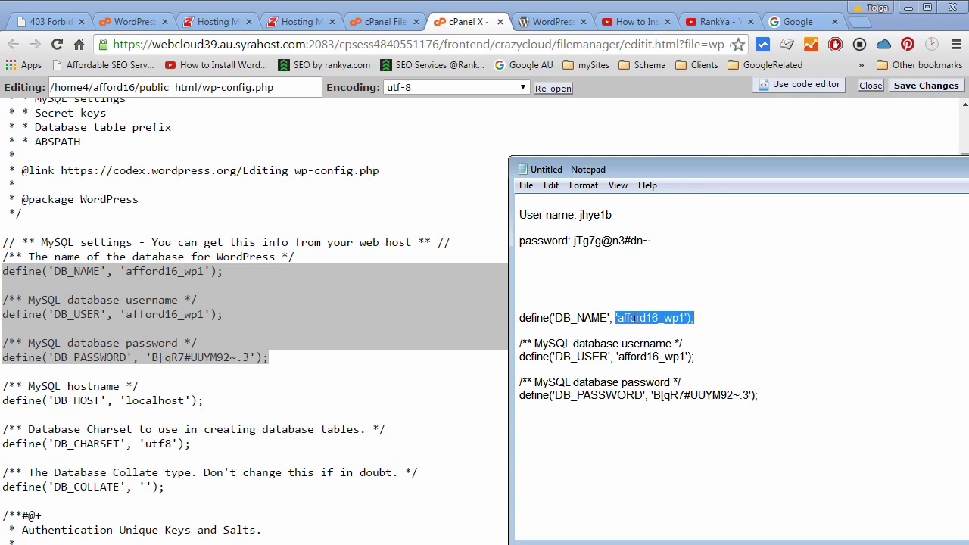
pyautogui.doubleClick(641, 357)
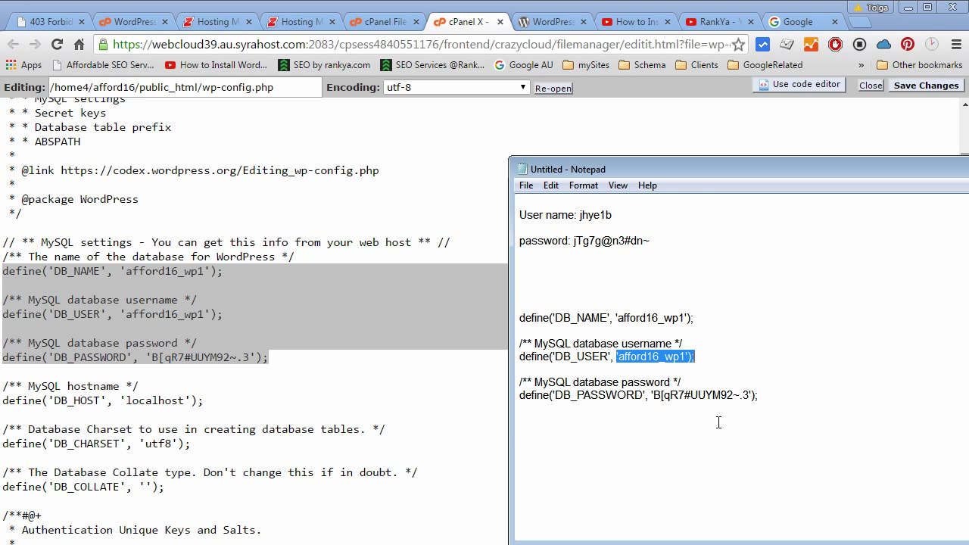
pyautogui.doubleClick(683, 396)
pyautogui.moveTo(653, 395); pyautogui.dragTo(753, 396)
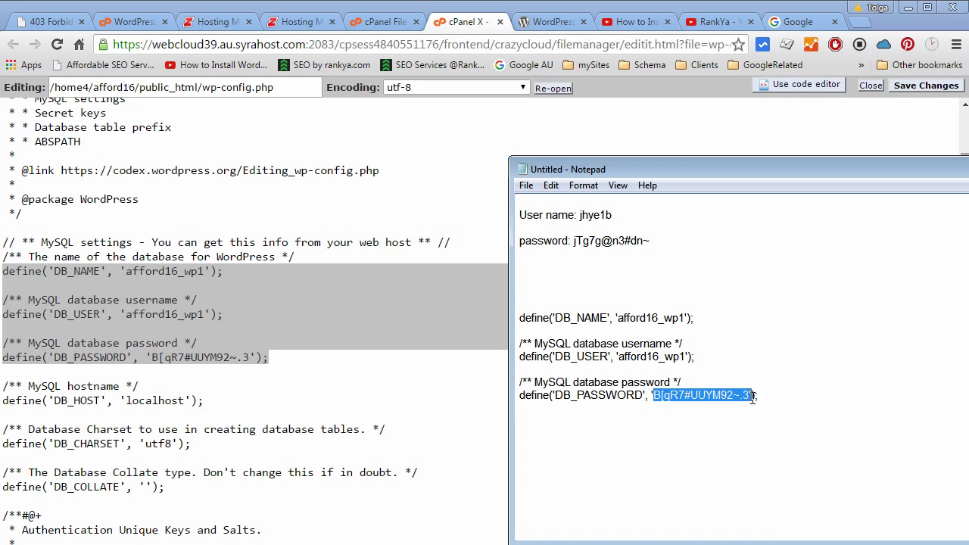
pyautogui.doubleClick(641, 356)
# Close the wp-config.php editor tab and return to the Hosting Manager page
pyautogui.click(325, 302)
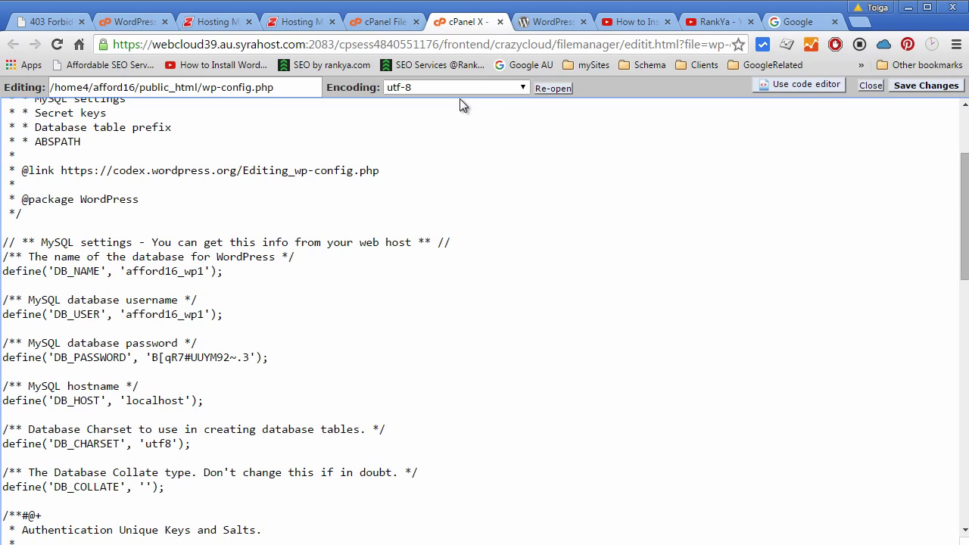
pyautogui.click(500, 23)
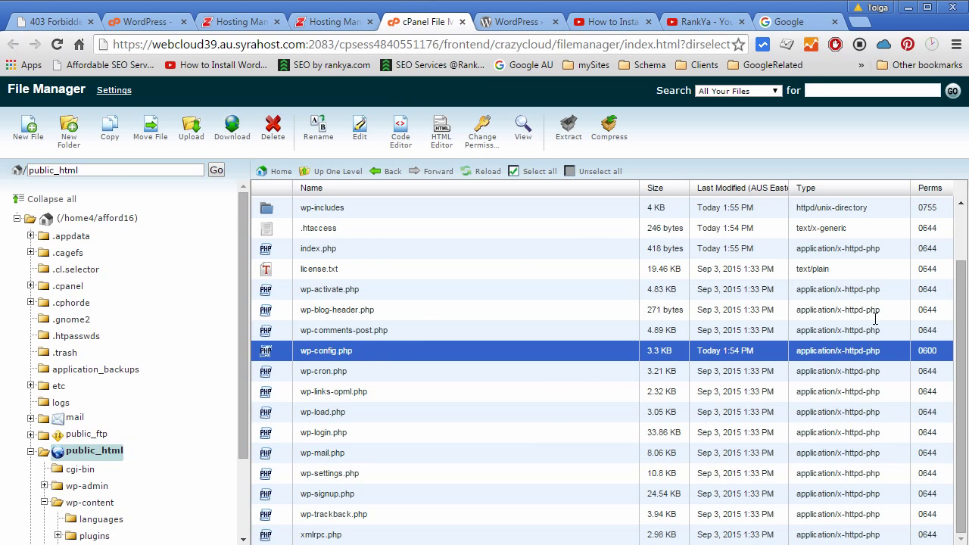
pyautogui.hotkey('alt', 'Tab')
pyautogui.moveTo(758, 396); pyautogui.dragTo(513, 315)
pyautogui.click(593, 347)
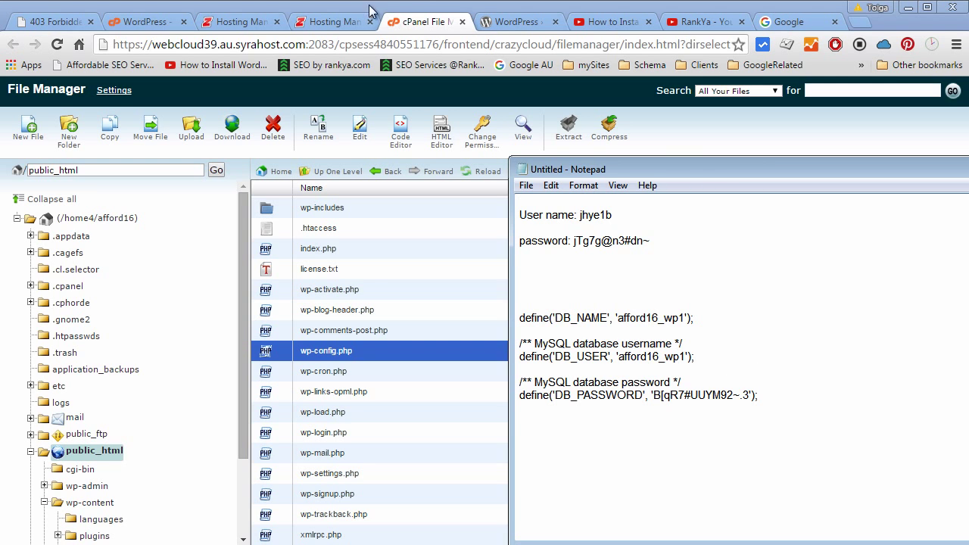
# Go to the WordPress One Click Apps list and tick the Affordable SEO Services install
pyautogui.click(340, 24)
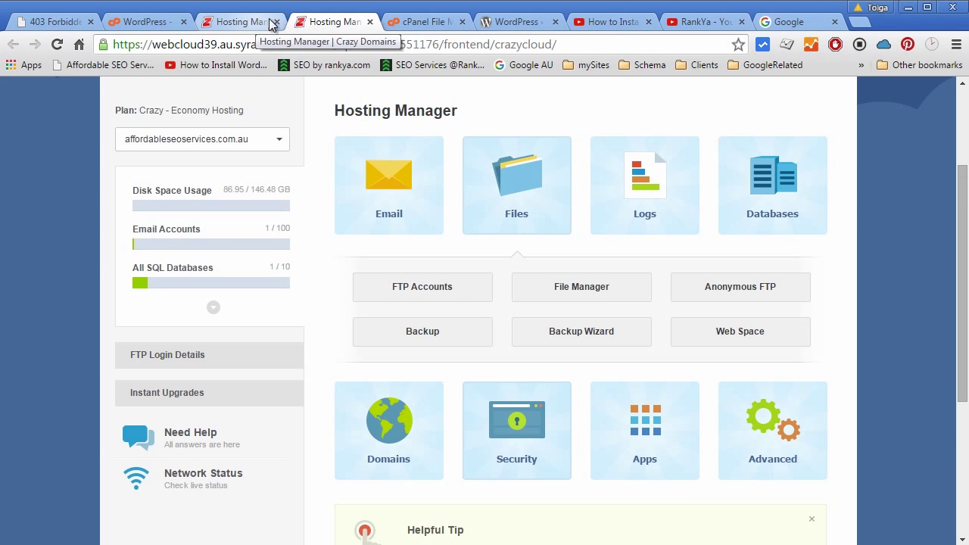
pyautogui.click(239, 23)
pyautogui.click(144, 22)
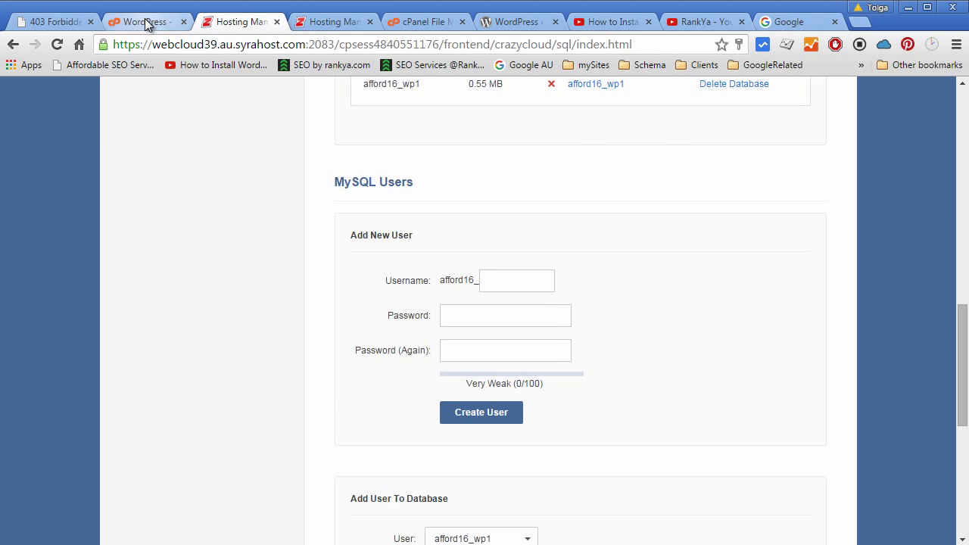
pyautogui.click(238, 22)
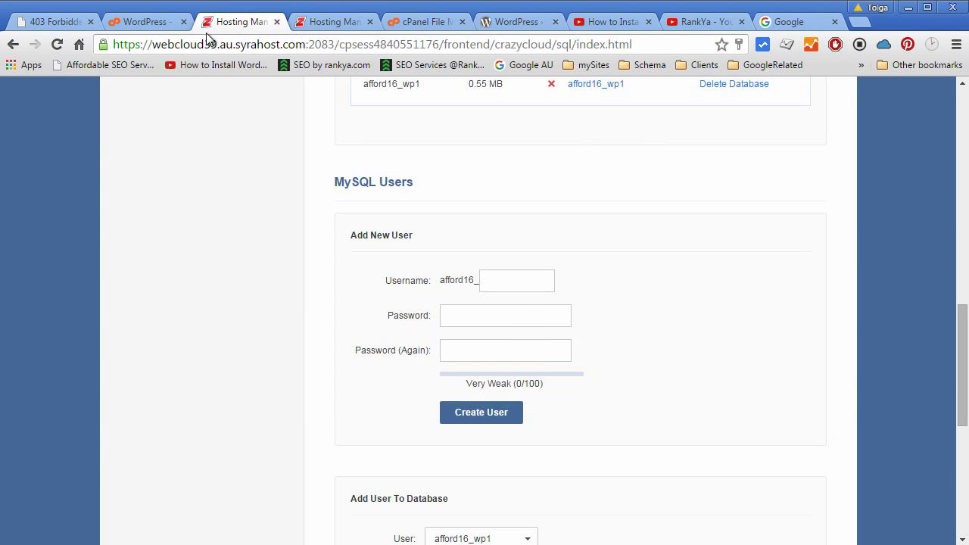
pyautogui.click(144, 21)
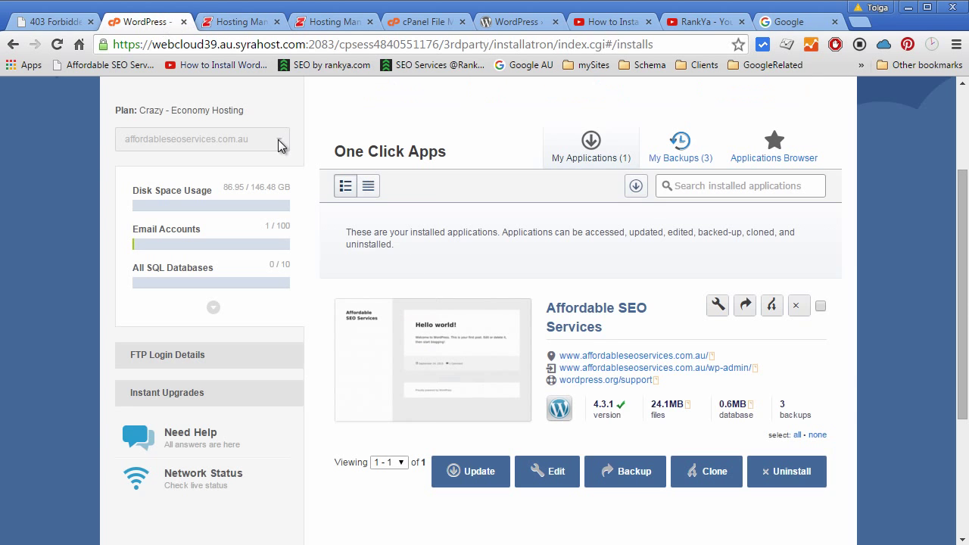
pyautogui.click(820, 305)
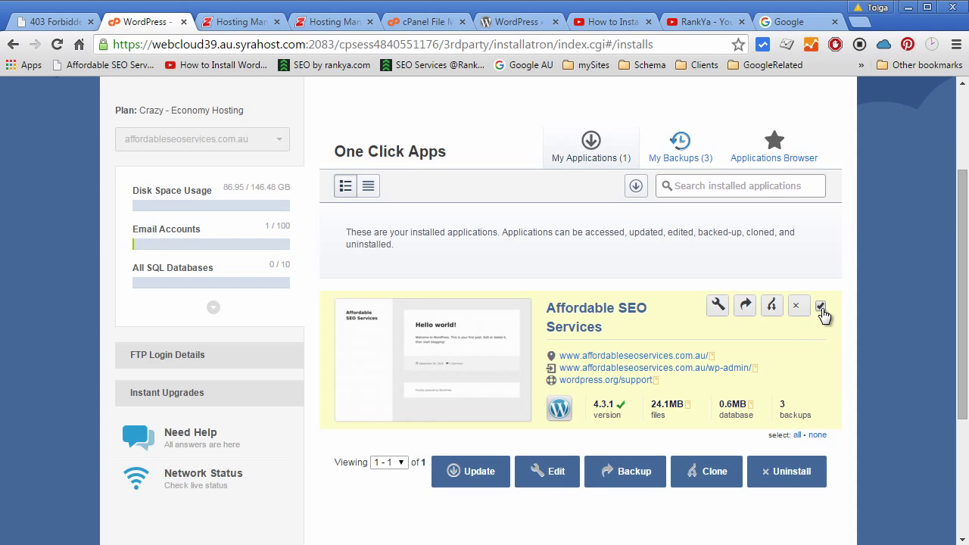
# Run the Backup wizard for Affordable SEO Services, creating an 'Initial' backup
pyautogui.click(745, 305)
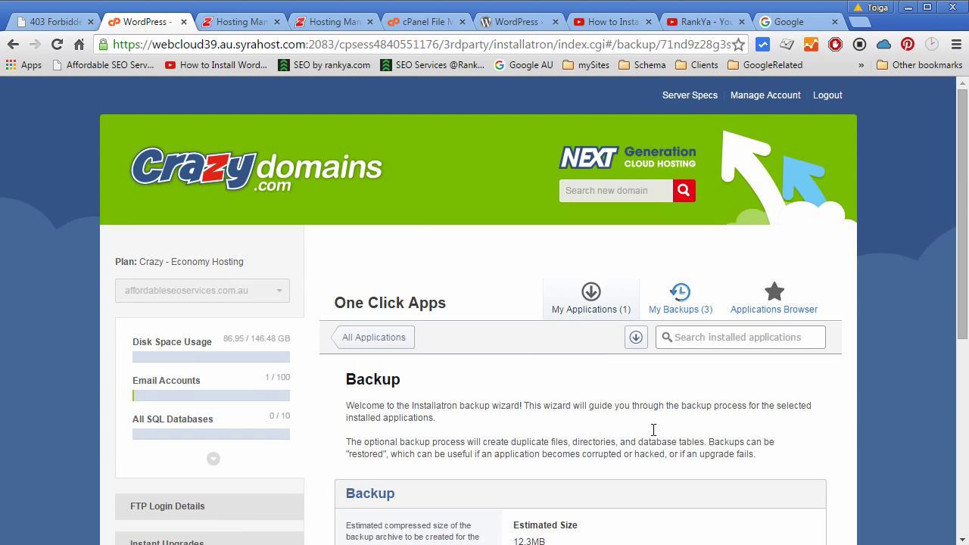
pyautogui.scroll(-3, 564, 439)
pyautogui.scroll(-5, 427, 413)
pyautogui.scroll(1, 482, 445)
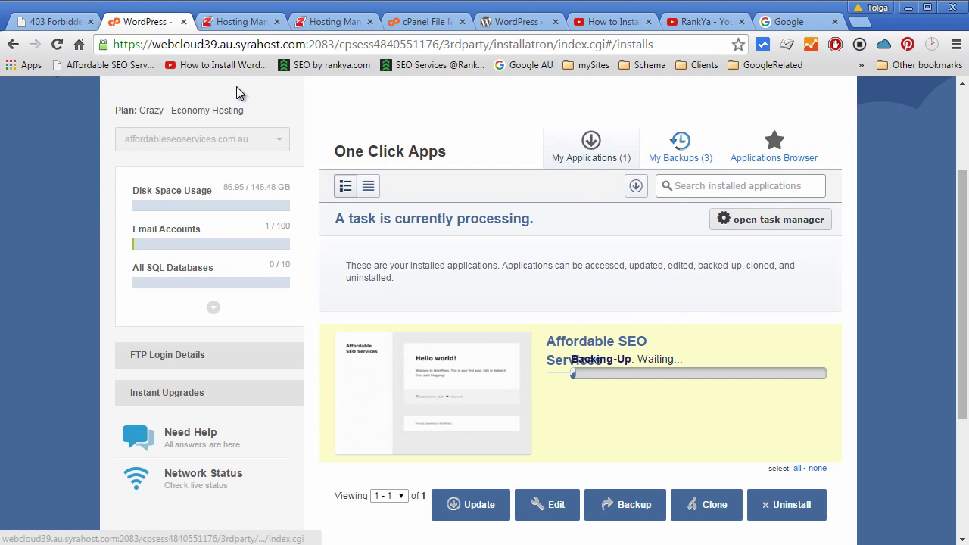
# Review the MySQL databases page, then return to the Hosting Manager Databases panel listing phpMyAdmin
pyautogui.click(232, 24)
pyautogui.scroll(4, 409, 268)
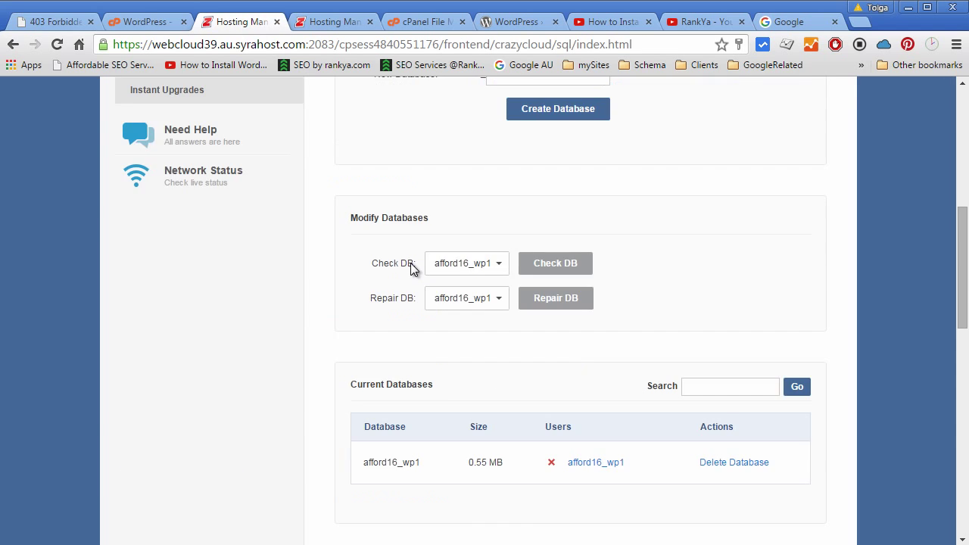
pyautogui.scroll(-3, 402, 275)
pyautogui.scroll(5, 482, 295)
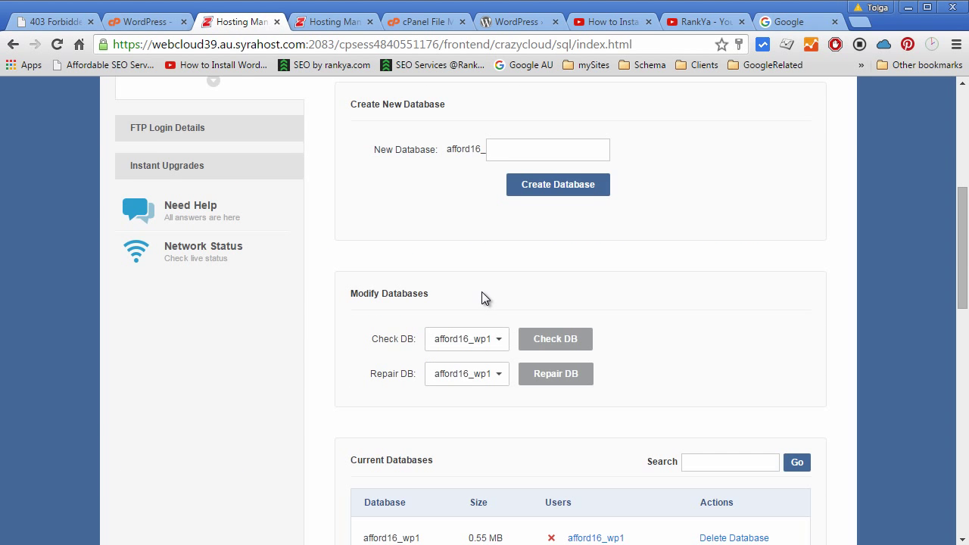
pyautogui.scroll(5, 482, 295)
pyautogui.scroll(-6, 480, 298)
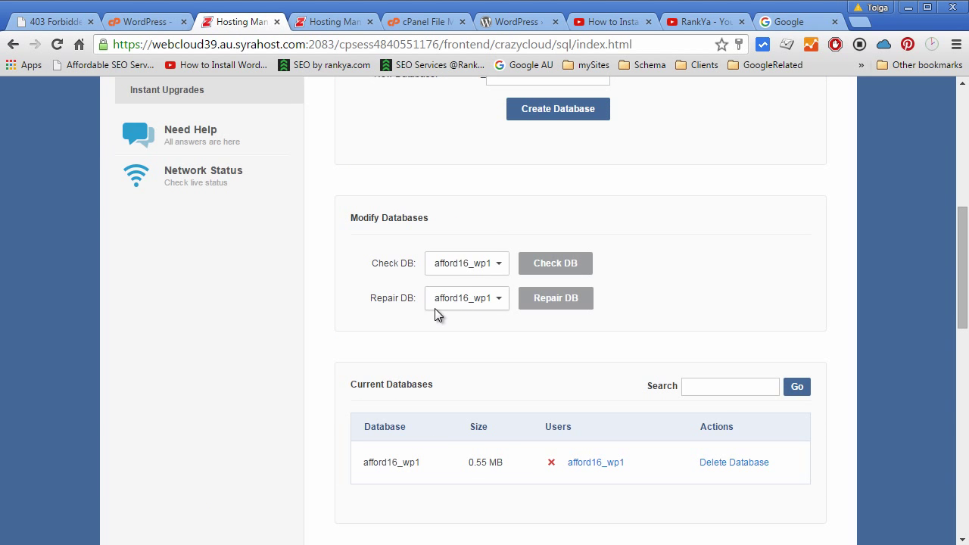
pyautogui.scroll(-5, 437, 314)
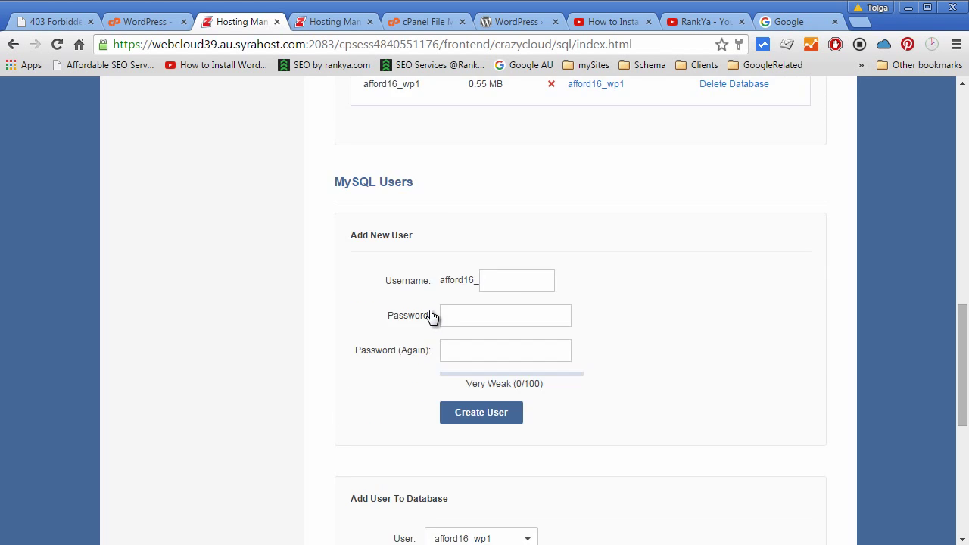
pyautogui.scroll(-5, 430, 315)
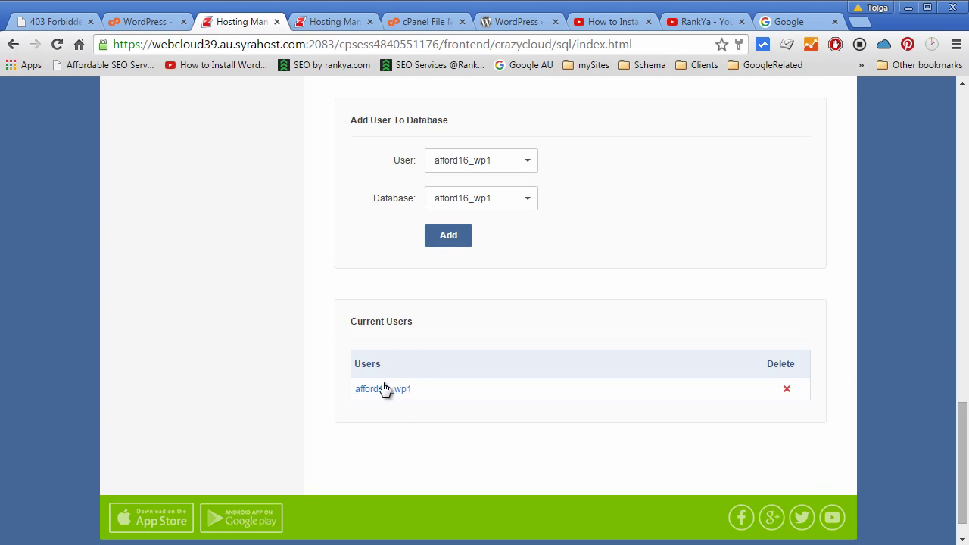
pyautogui.scroll(15, 402, 375)
pyautogui.scroll(1, 402, 375)
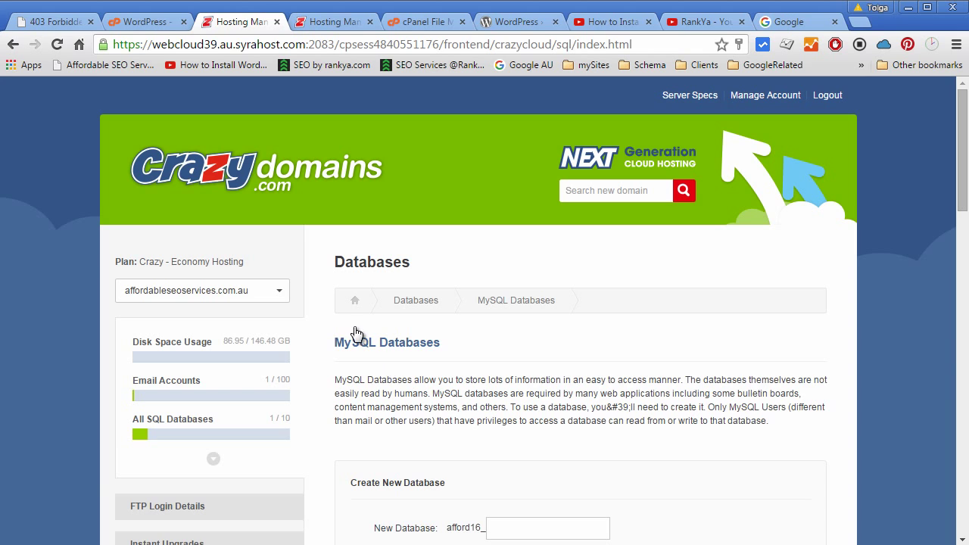
pyautogui.click(404, 300)
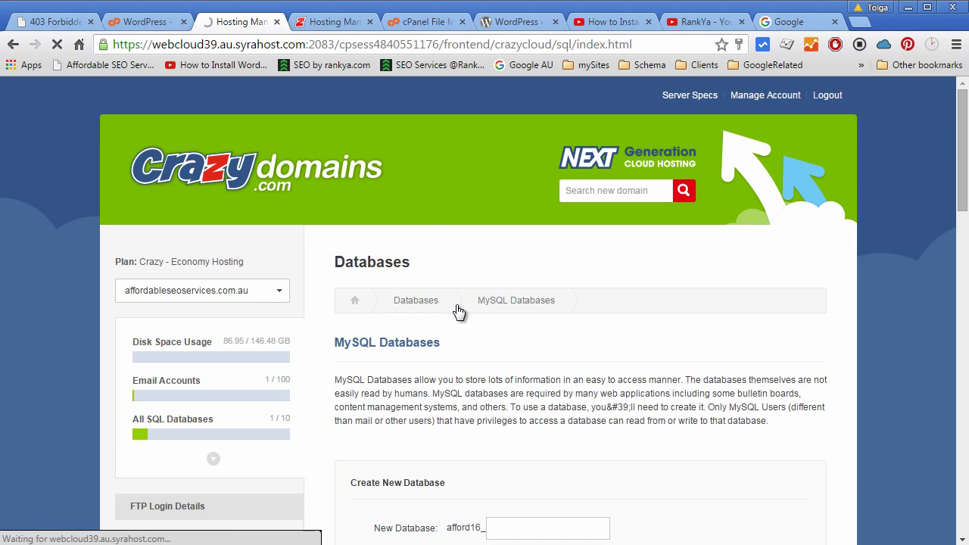
pyautogui.scroll(-2, 489, 176)
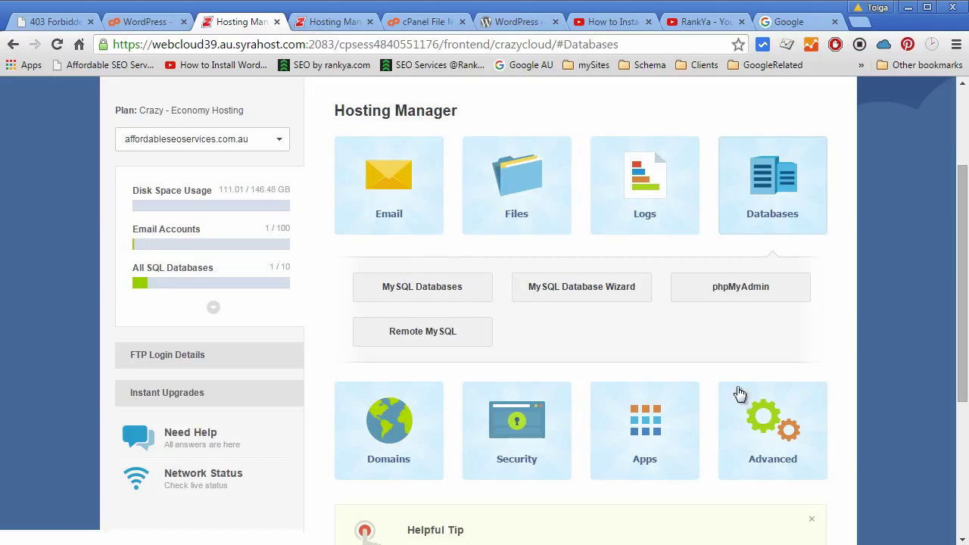
# Open phpMyAdmin, select the afford16_wp1 database, and check its name against the notes
pyautogui.click(724, 289)
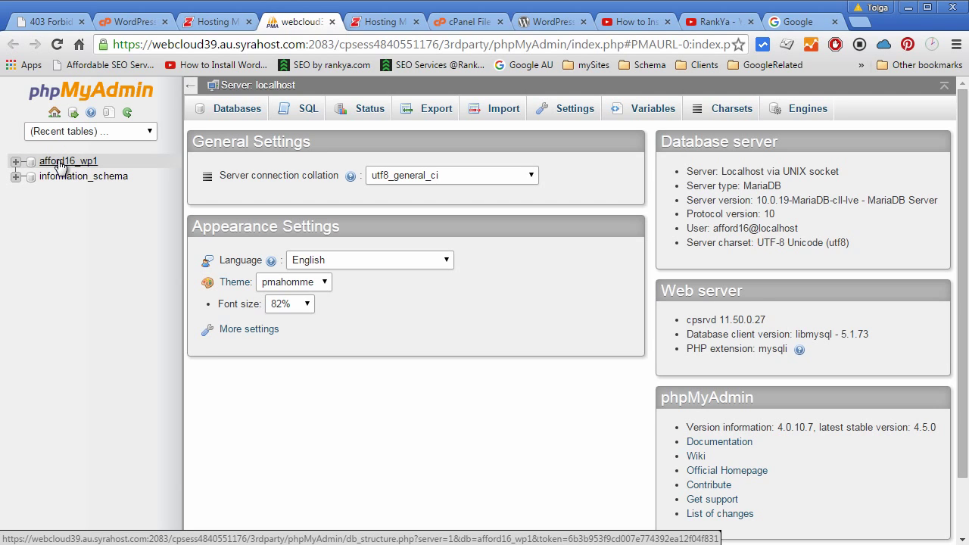
pyautogui.click(61, 165)
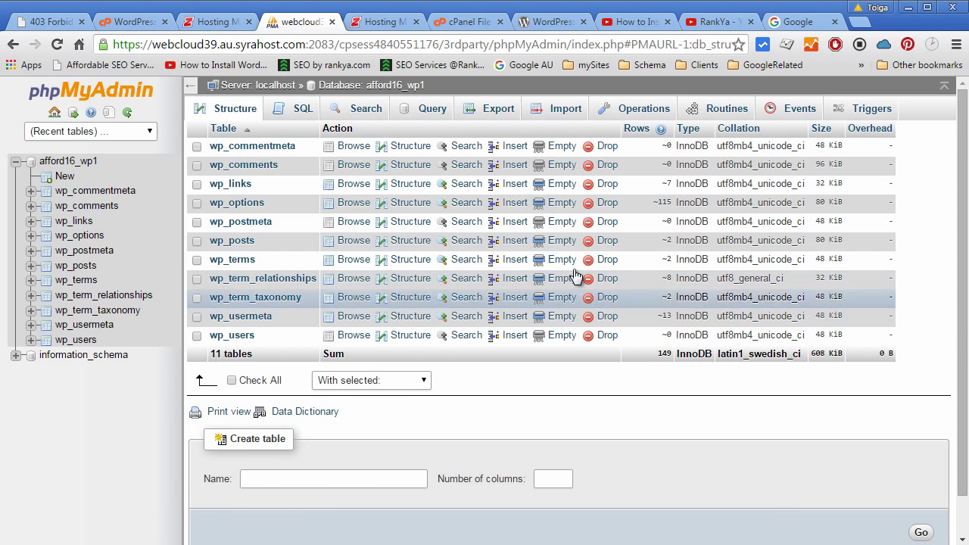
pyautogui.hotkey('alt', 'Tab')
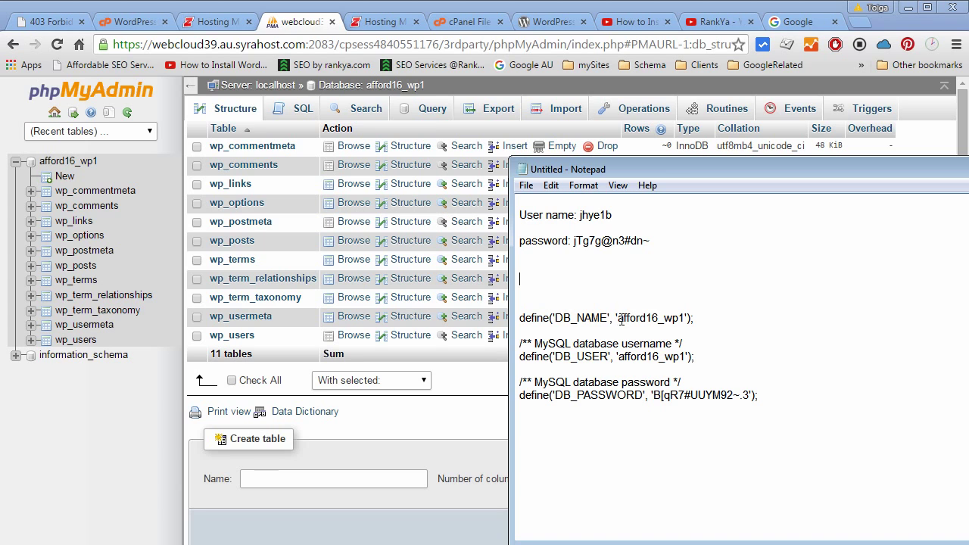
pyautogui.moveTo(621, 320); pyautogui.dragTo(684, 324)
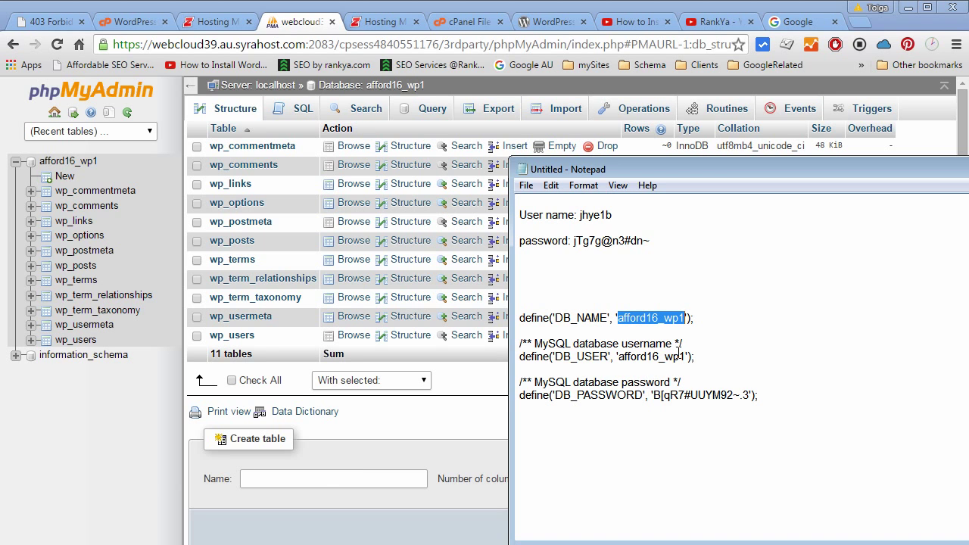
pyautogui.click(463, 21)
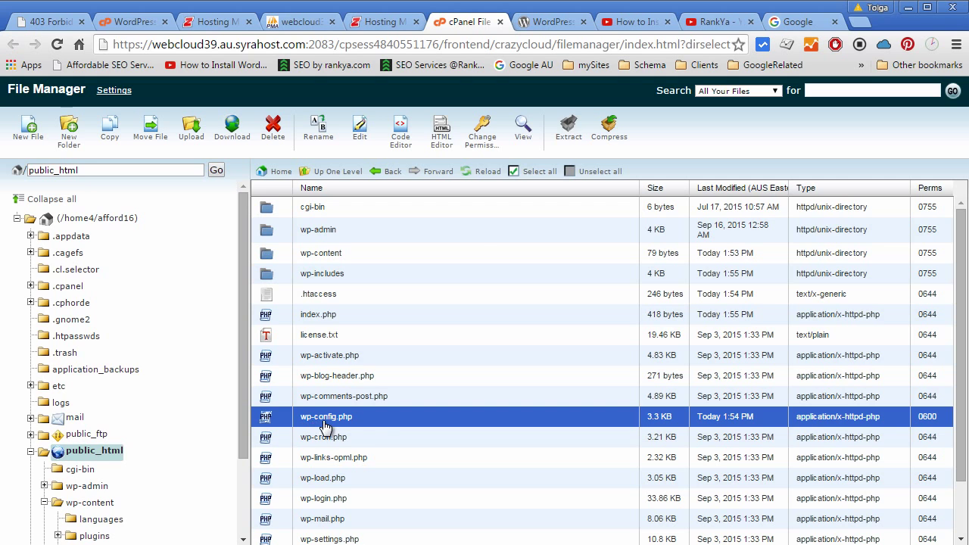
pyautogui.click(307, 23)
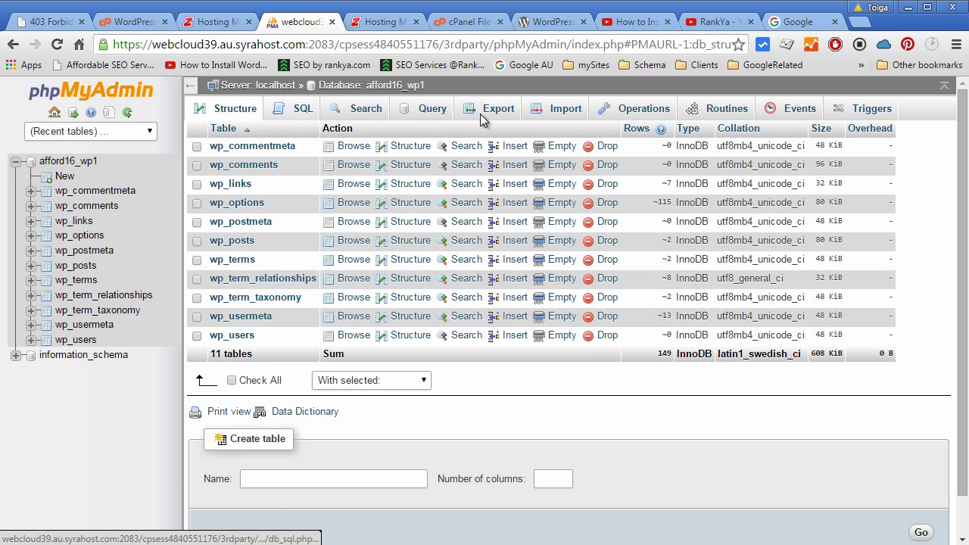
# Export afford16_wp1 with the Custom method to download afford16_wp1.sql, then return to Installatron
pyautogui.click(501, 113)
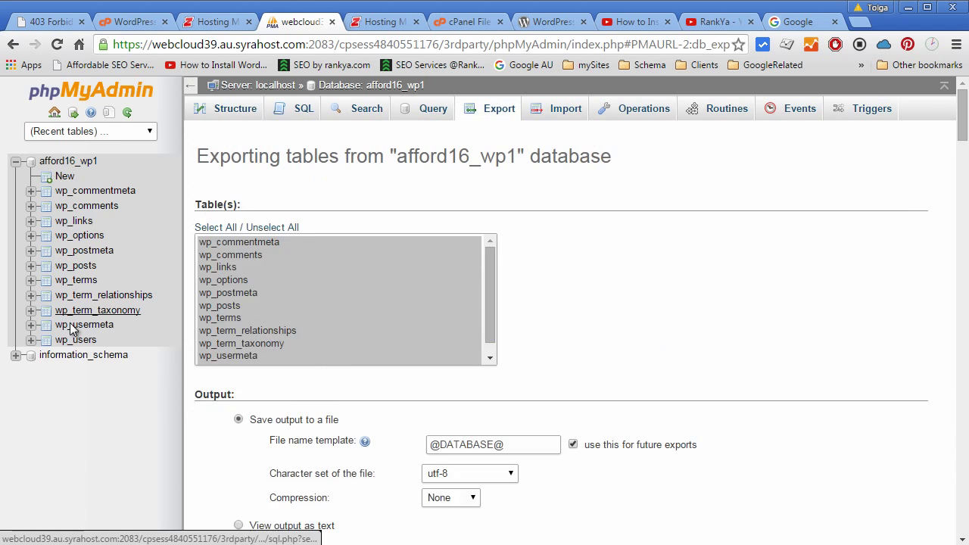
pyautogui.click(259, 248)
pyautogui.scroll(-6, 276, 394)
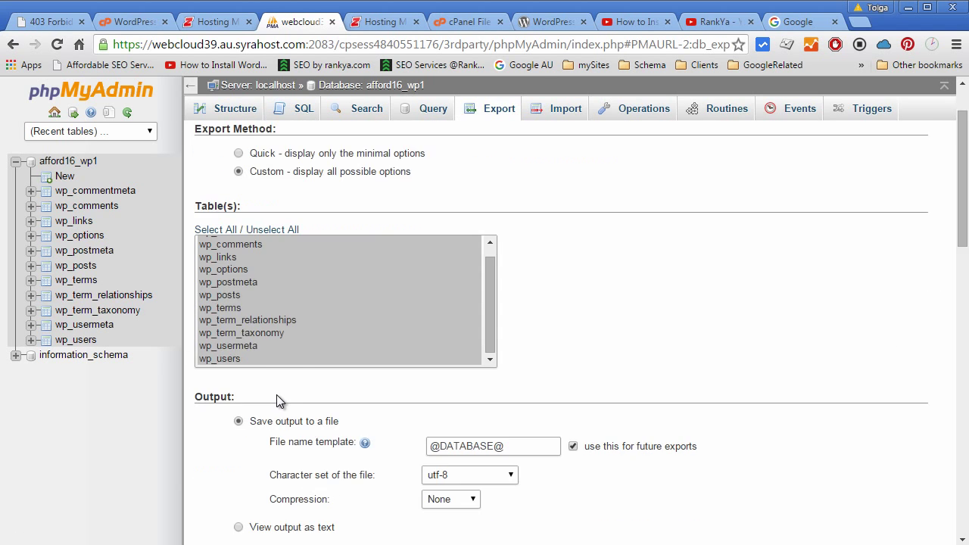
pyautogui.scroll(-10, 276, 401)
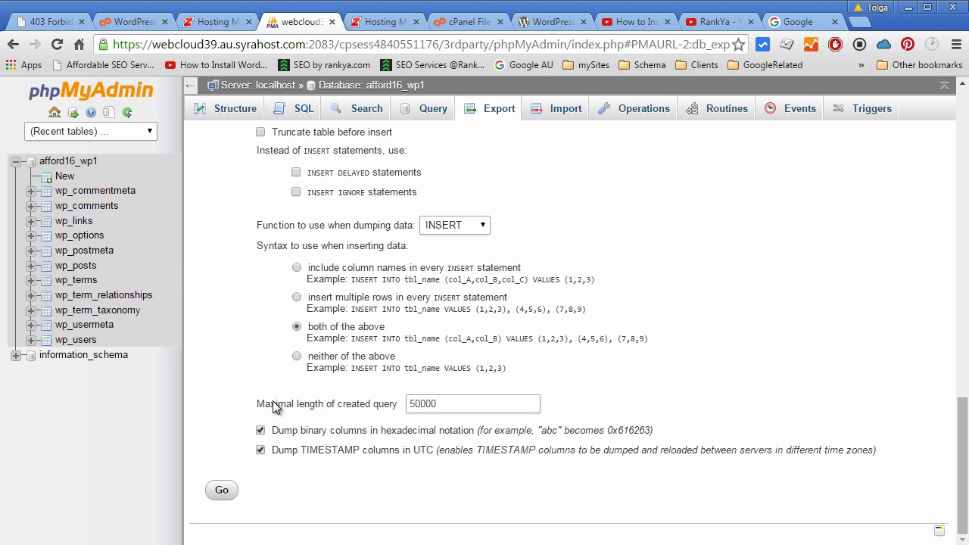
pyautogui.scroll(15, 277, 431)
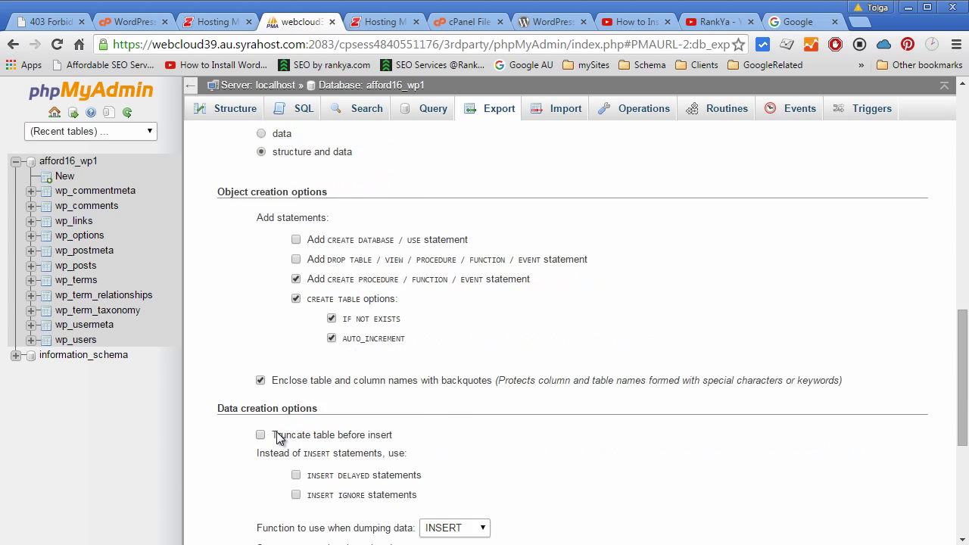
pyautogui.scroll(-15, 207, 479)
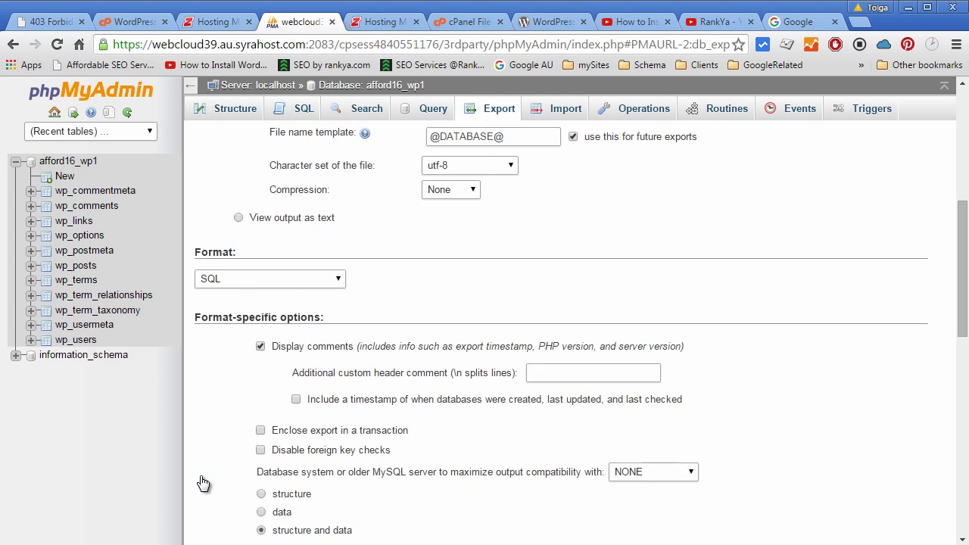
pyautogui.click(221, 490)
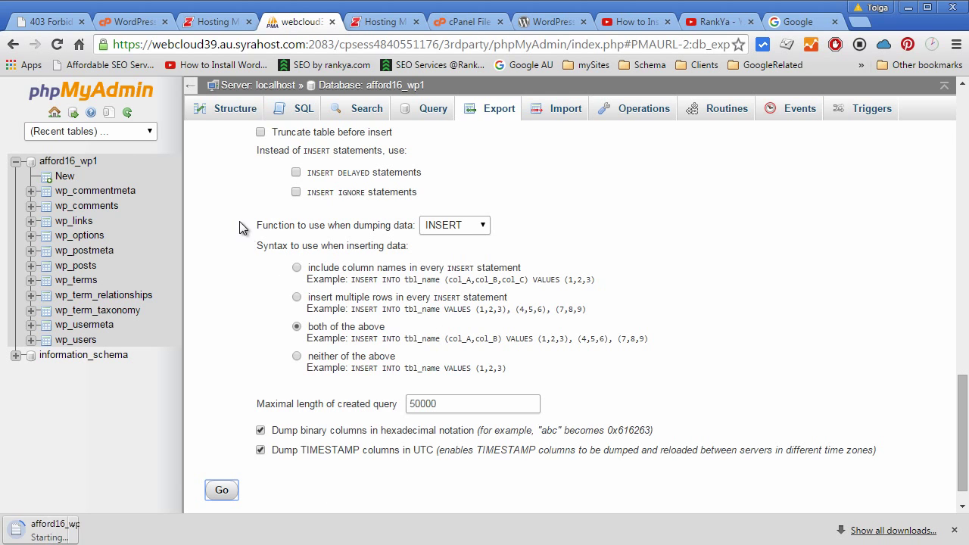
pyautogui.click(214, 21)
pyautogui.click(133, 21)
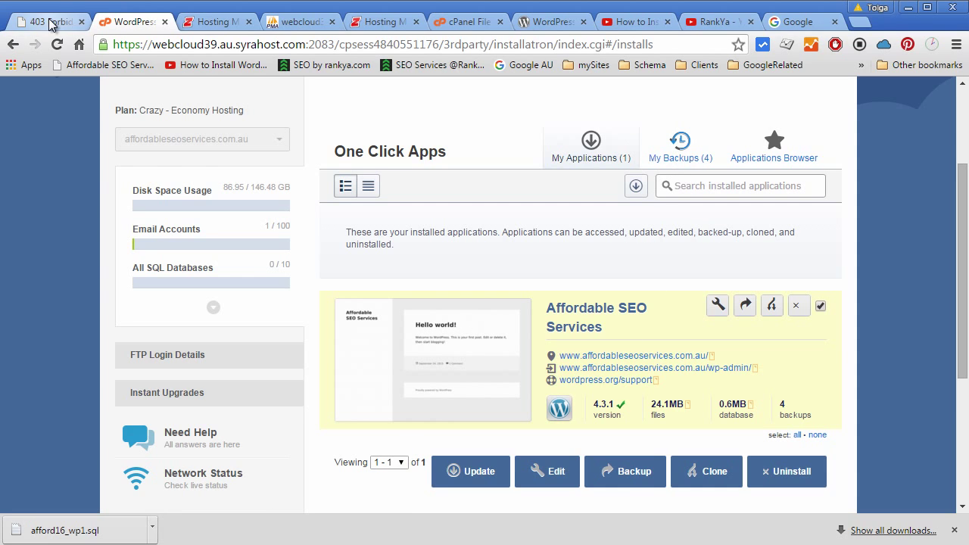
pyautogui.click(55, 22)
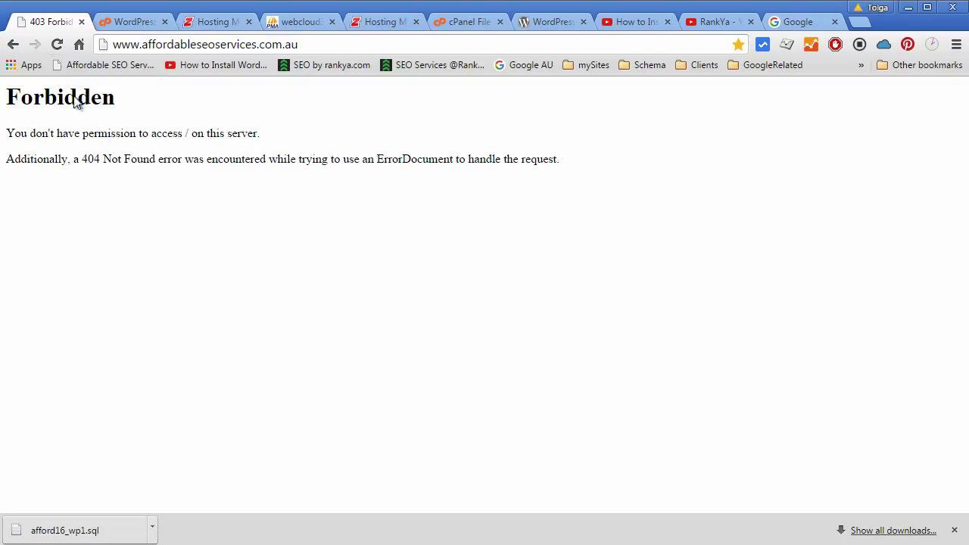
pyautogui.click(57, 44)
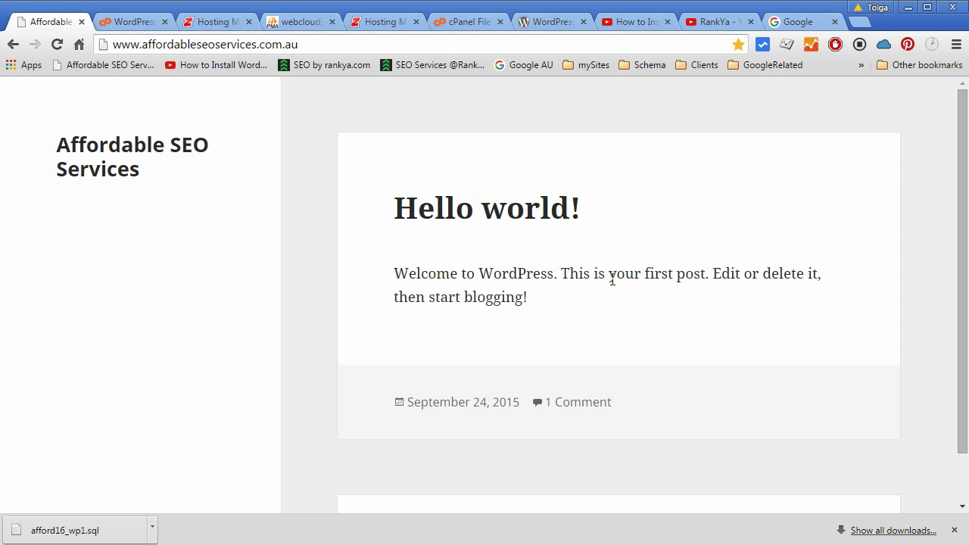
pyautogui.click(337, 48)
pyautogui.click(347, 49)
pyautogui.write('/')
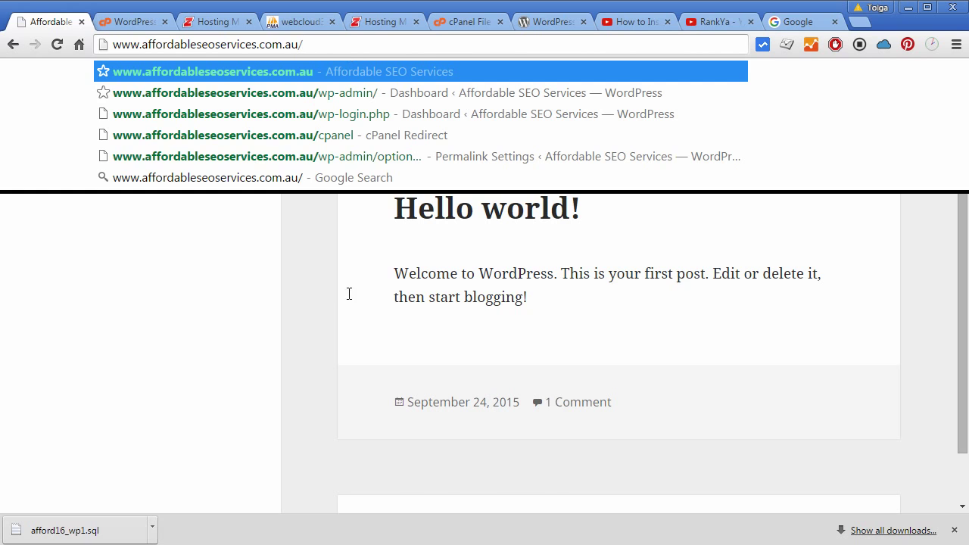
pyautogui.press('Return')
# Go to the site's wp-login.php login page
pyautogui.click(322, 44)
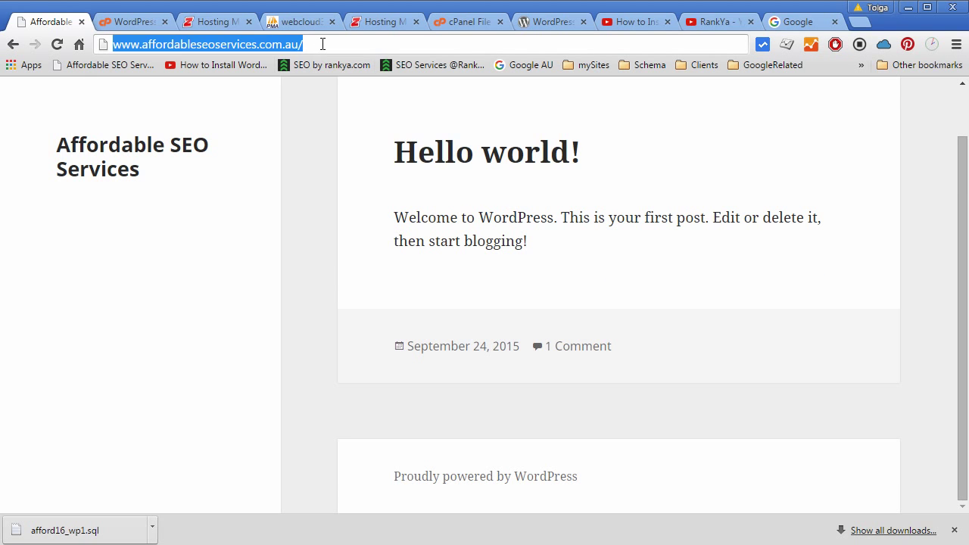
pyautogui.click(336, 43)
pyautogui.write('wp-')
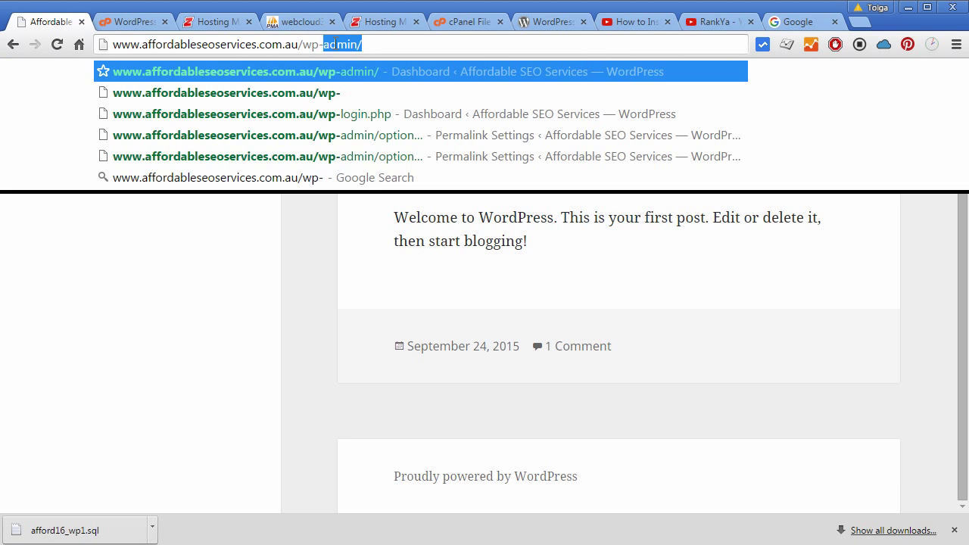
pyautogui.write('login')
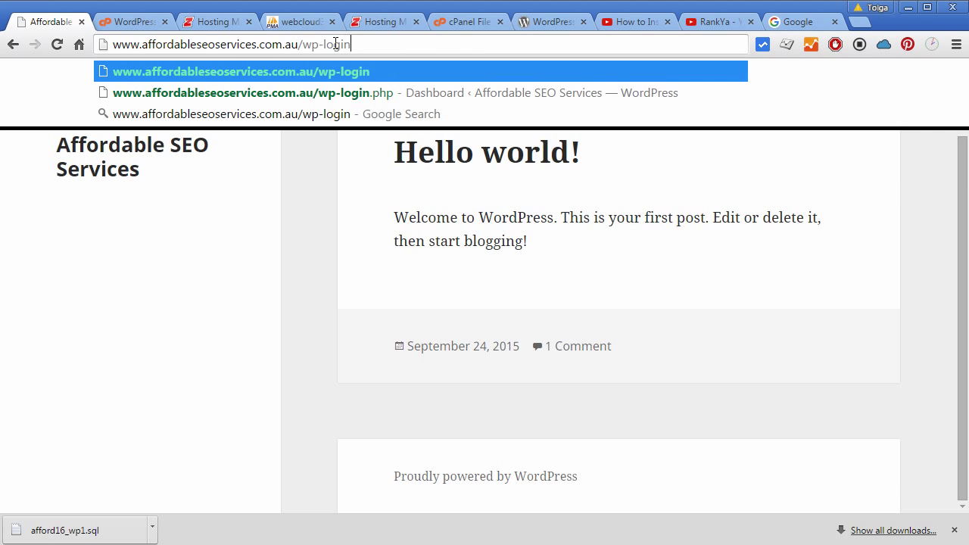
pyautogui.write('.ph')
pyautogui.press('BackSpace')
pyautogui.write('php')
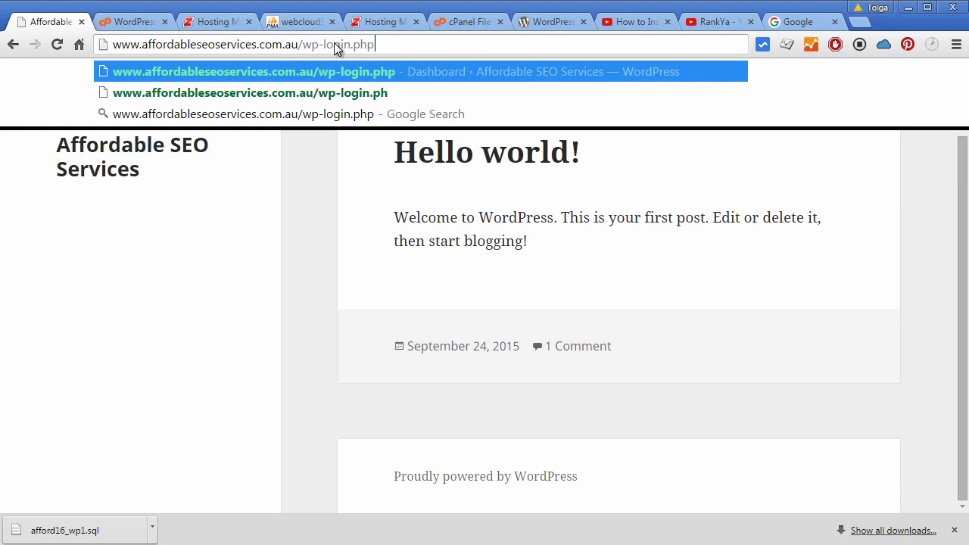
pyautogui.press('Return')
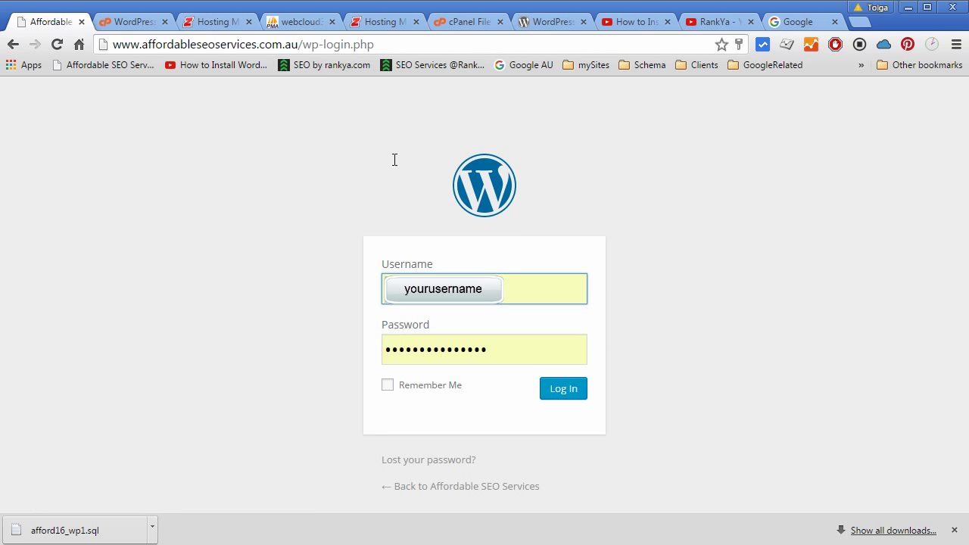
# Fill the login form's username with the admin username from the notes
pyautogui.hotkey('alt', 'Tab')
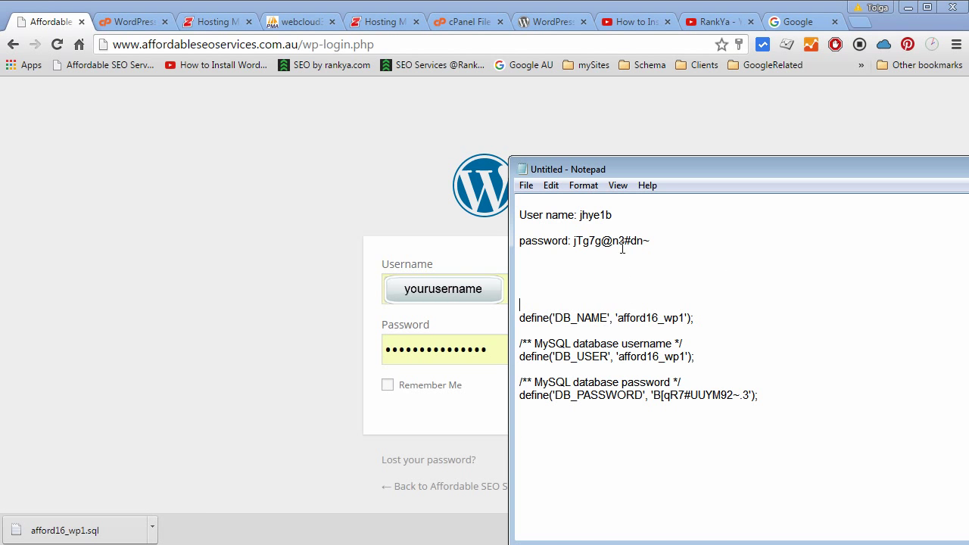
pyautogui.doubleClick(596, 218)
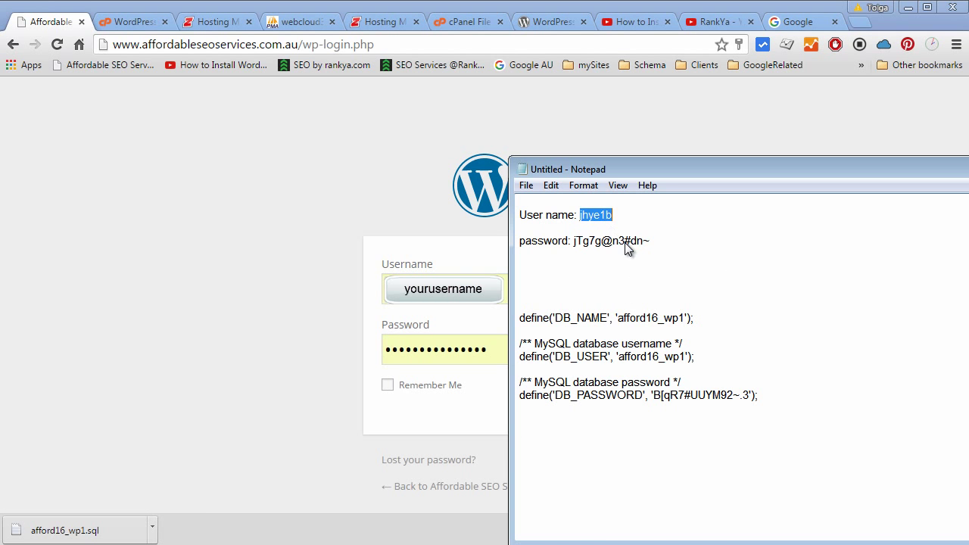
pyautogui.click(436, 299)
pyautogui.click(798, 292)
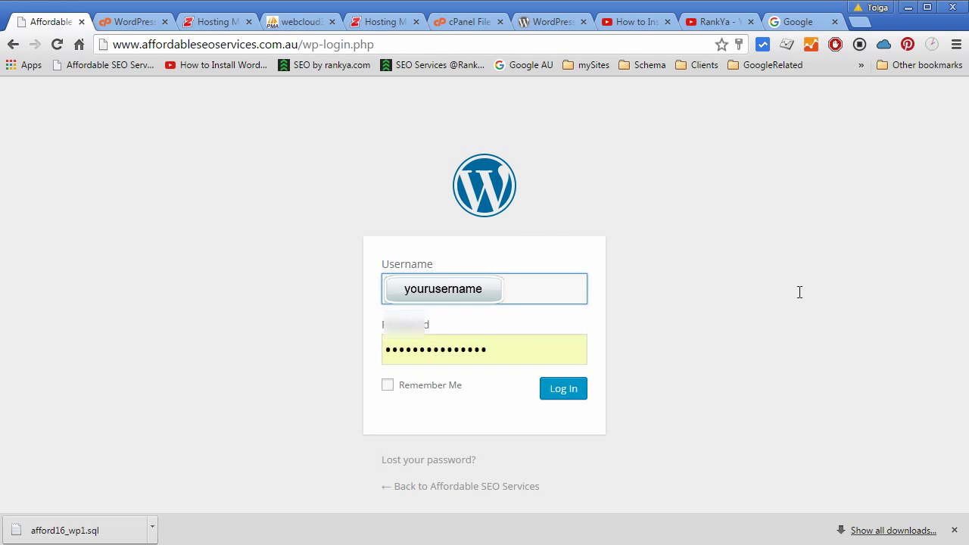
# Paste the admin password from the notes and tick Remember Me
pyautogui.hotkey('alt', 'Tab')
pyautogui.moveTo(576, 243); pyautogui.dragTo(664, 242)
pyautogui.rightClick(592, 238)
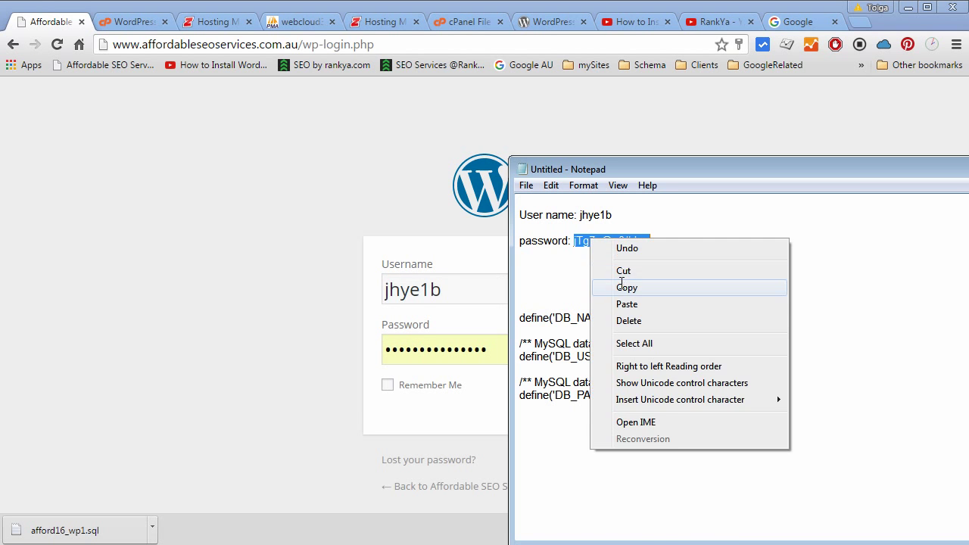
pyautogui.click(623, 286)
pyautogui.click(417, 346)
pyautogui.moveTo(491, 346); pyautogui.dragTo(359, 348)
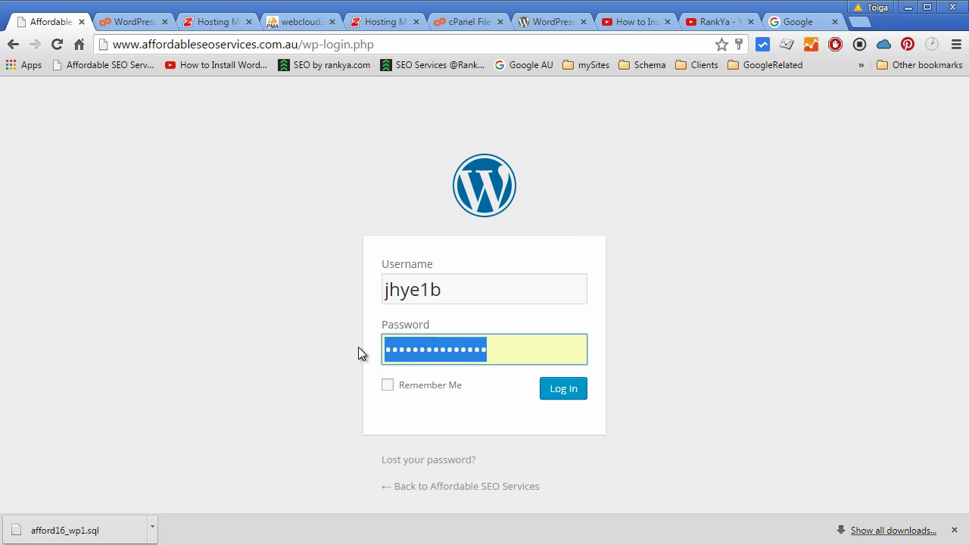
pyautogui.hotkey('ctrl', 'v')
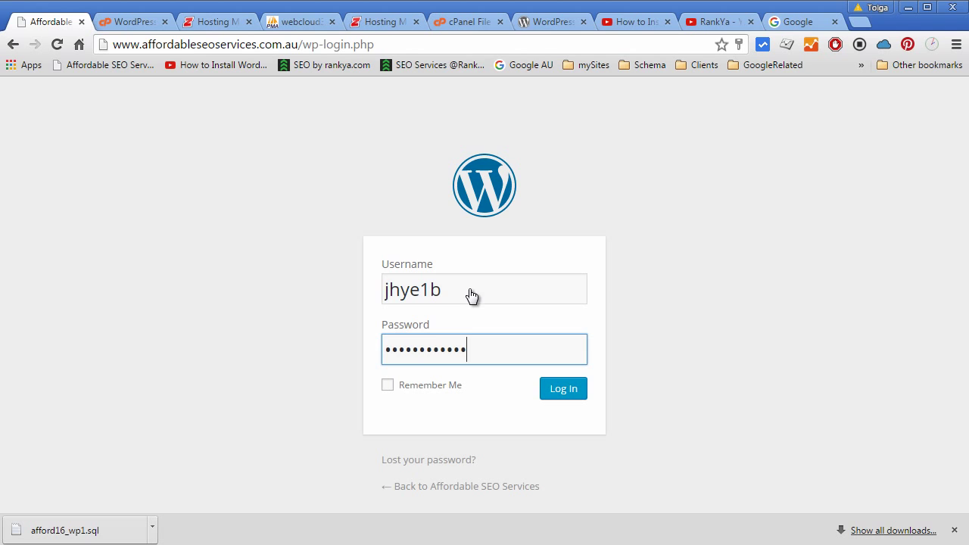
pyautogui.click(388, 385)
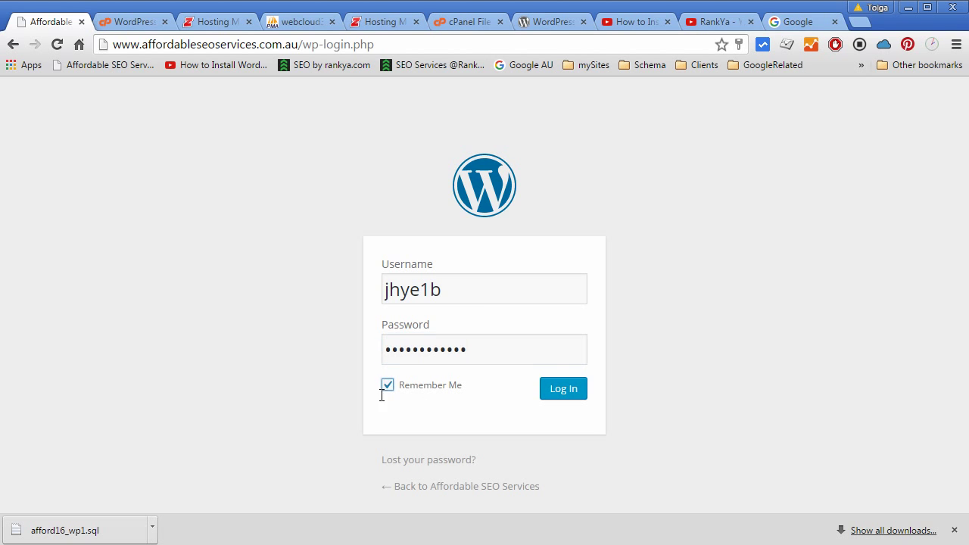
# Log in, then open the live site in a new tab via Visit Site
pyautogui.click(555, 387)
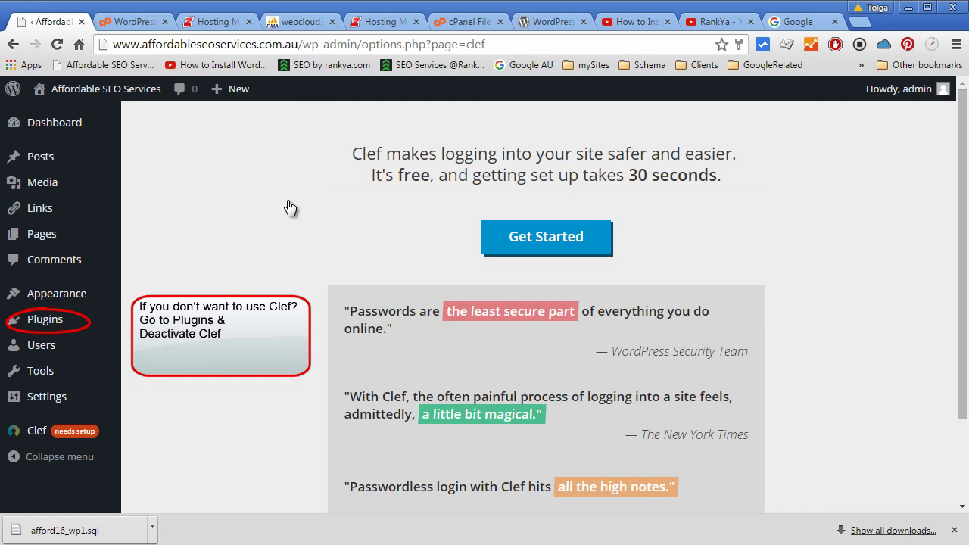
pyautogui.moveTo(60, 92)
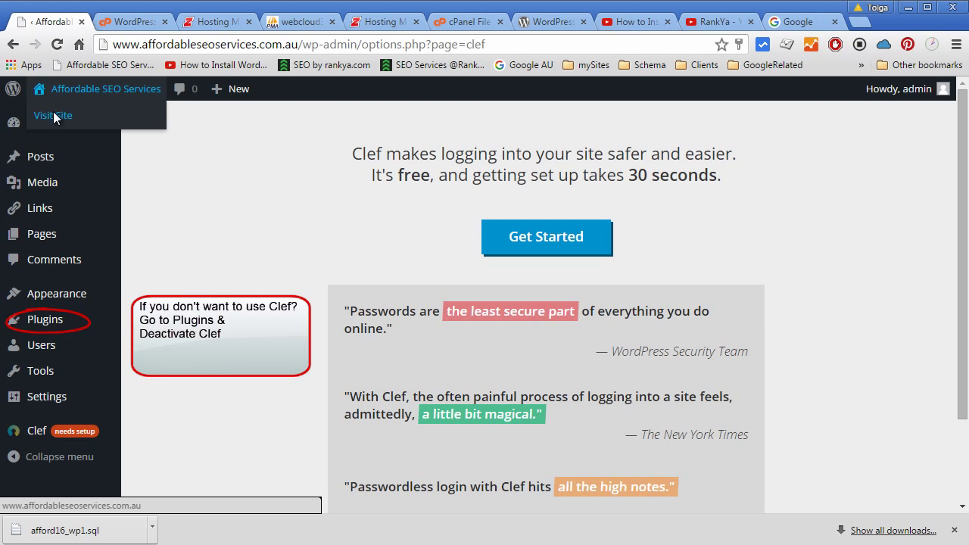
pyautogui.middleClick(53, 115)
pyautogui.click(122, 23)
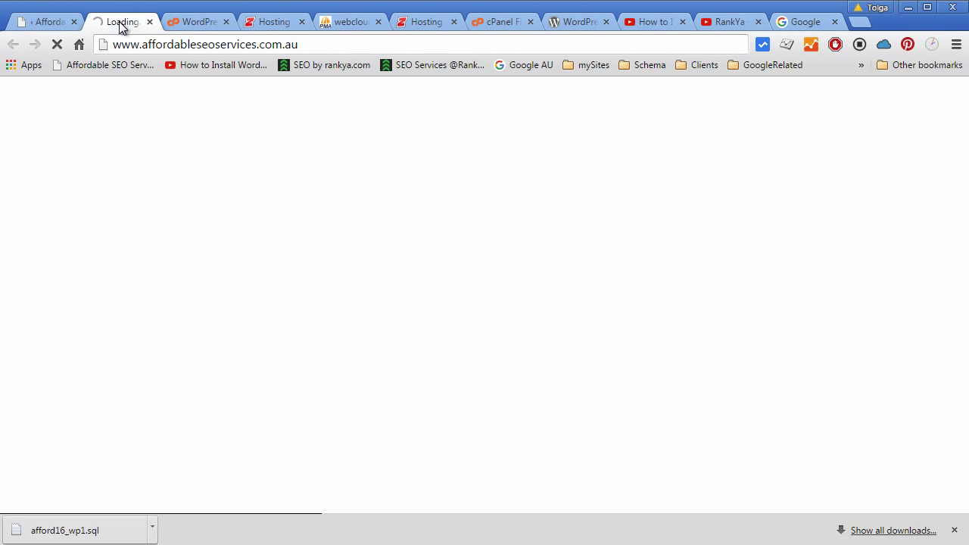